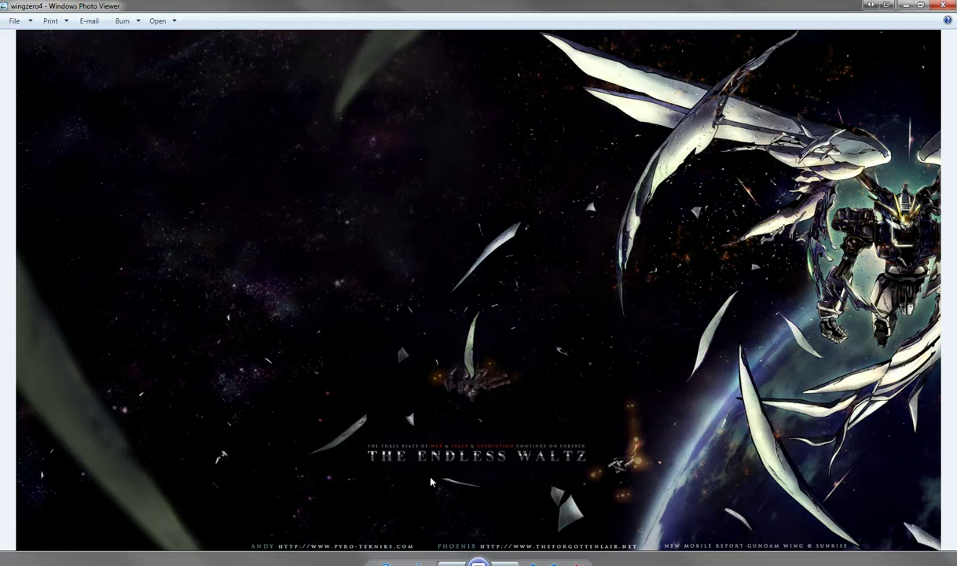
# Close the wallpaper in Photo Viewer and minimize Firefox to reveal Photoshop.
pyautogui.hotkey('alt', 'F4')
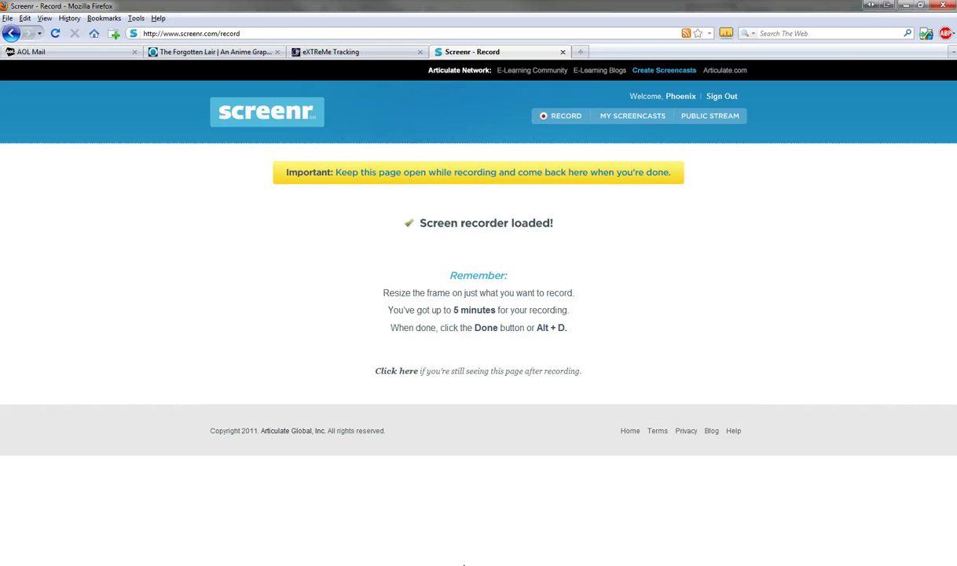
pyautogui.press('super+Down')
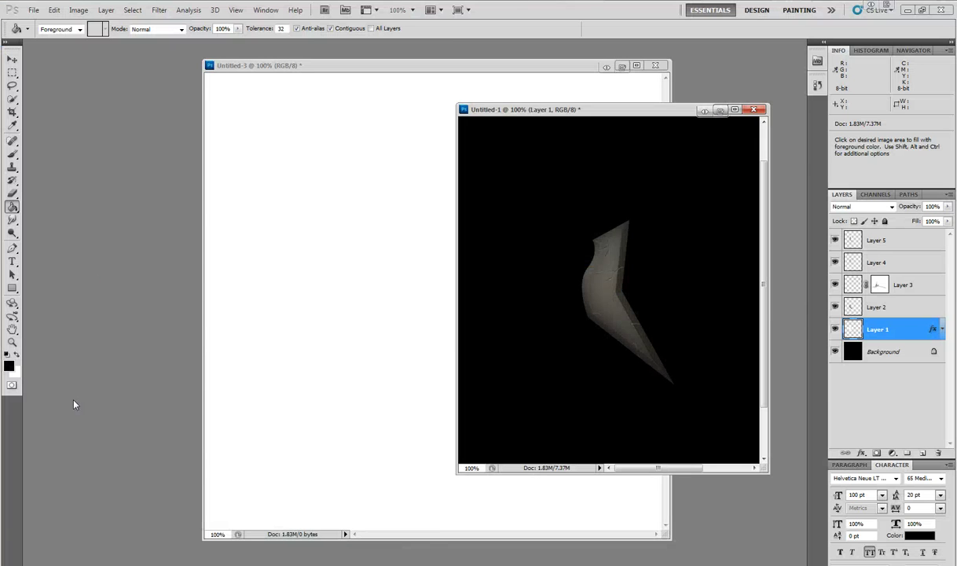
# Move the finished Untitled-1 shard window aside so blank Untitled-3 is showing.
pyautogui.click(12, 330)
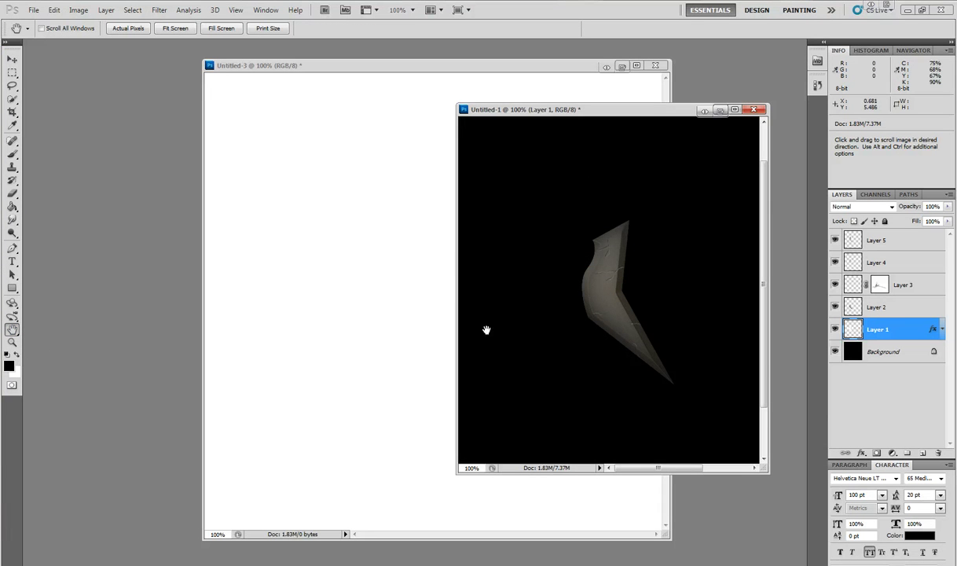
pyautogui.moveTo(626, 115); pyautogui.dragTo(408, 118)
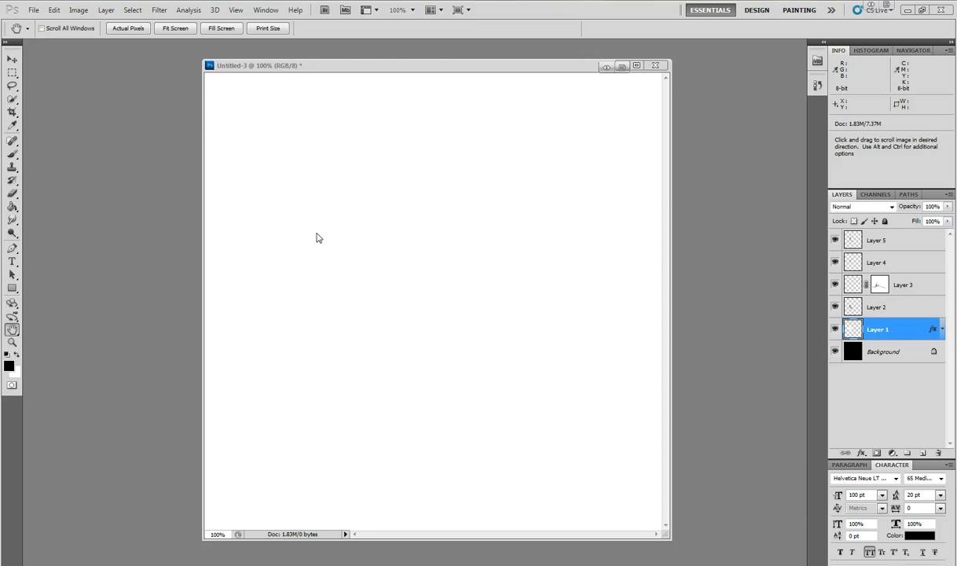
# Fill the Untitled-3 canvas with black and add an empty Layer 1 above it.
pyautogui.click(12, 206)
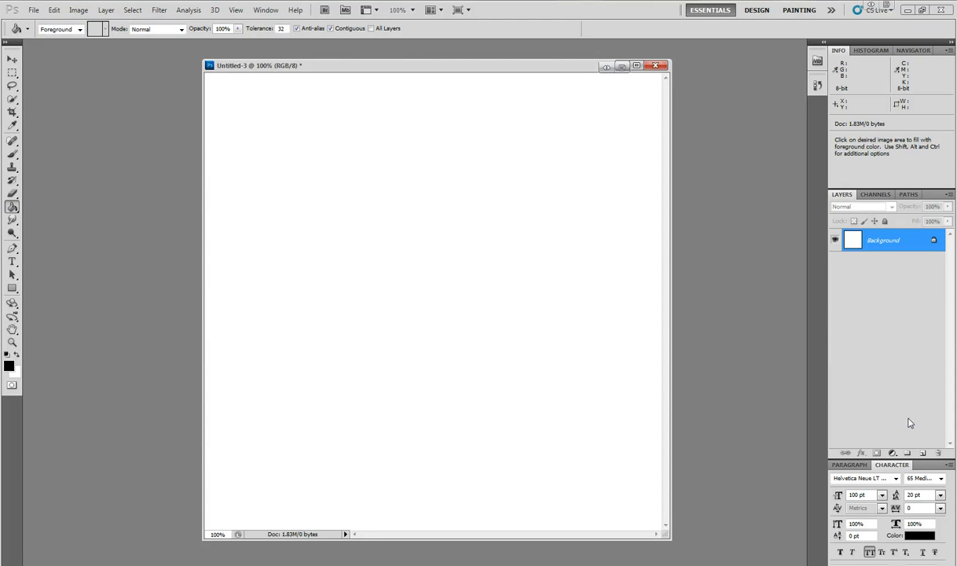
pyautogui.hotkey('alt', 'BackSpace')
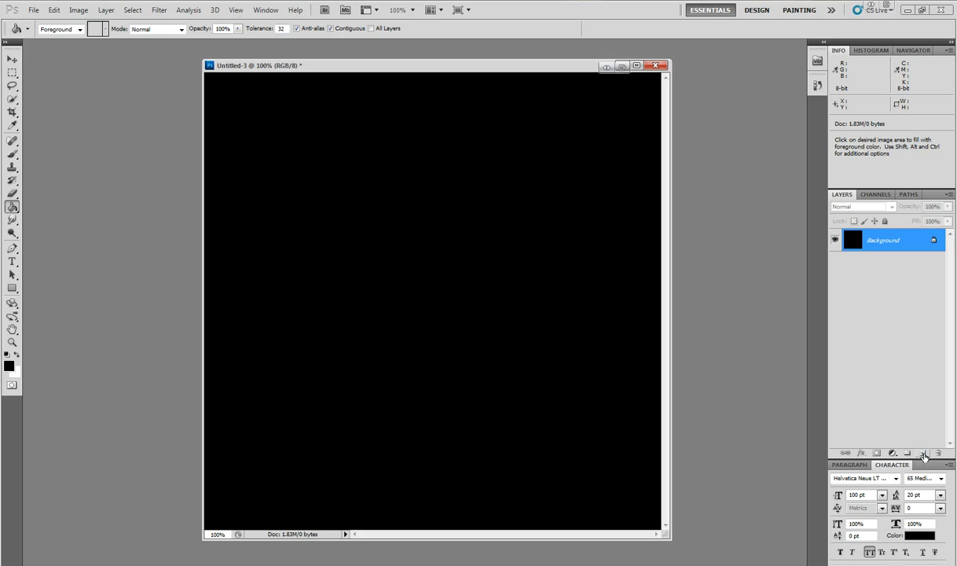
pyautogui.click(923, 453)
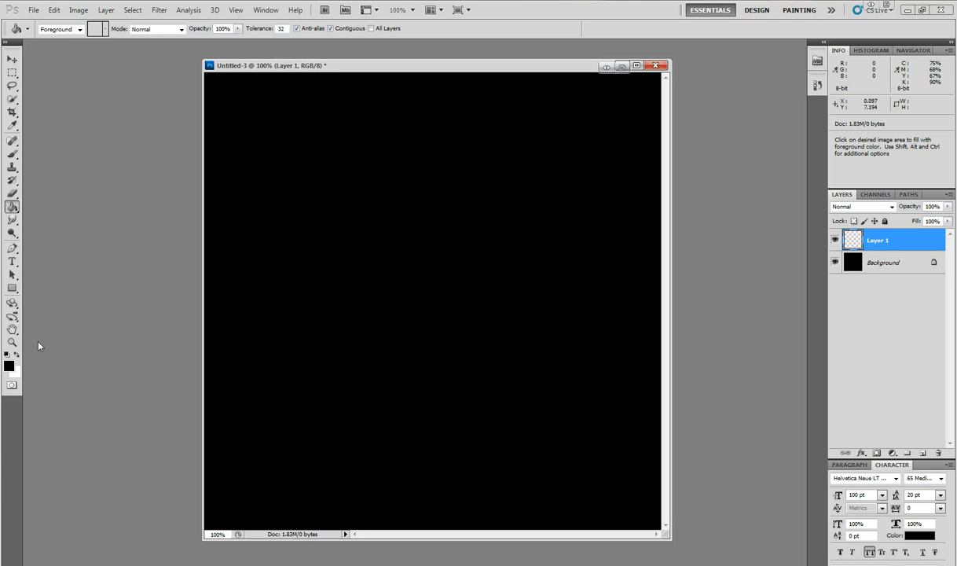
# With white as foreground, draw a closed, curved shard path using the Pen tool.
pyautogui.press('x')
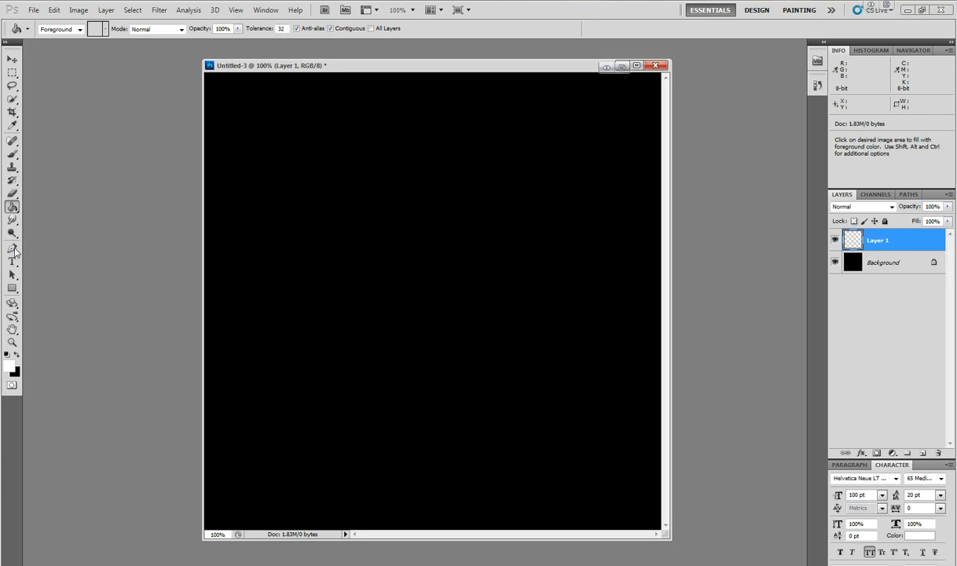
pyautogui.click(12, 250)
pyautogui.click(374, 202)
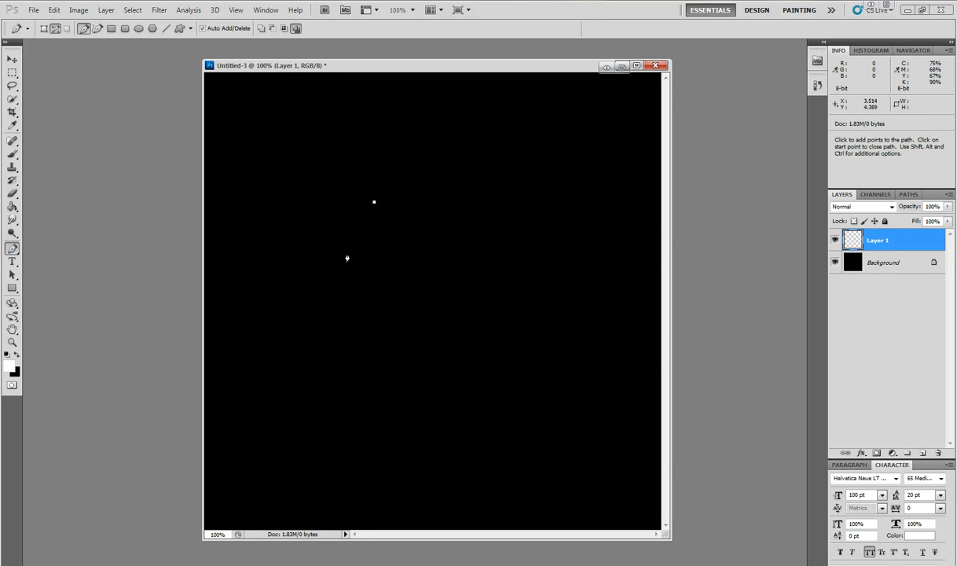
pyautogui.click(348, 255)
pyautogui.click(386, 353)
pyautogui.moveTo(386, 266); pyautogui.dragTo(391, 238)
pyautogui.moveTo(374, 202); pyautogui.dragTo(381, 234)
# Fill the shard path with white, then delete the path.
pyautogui.rightClick(381, 235)
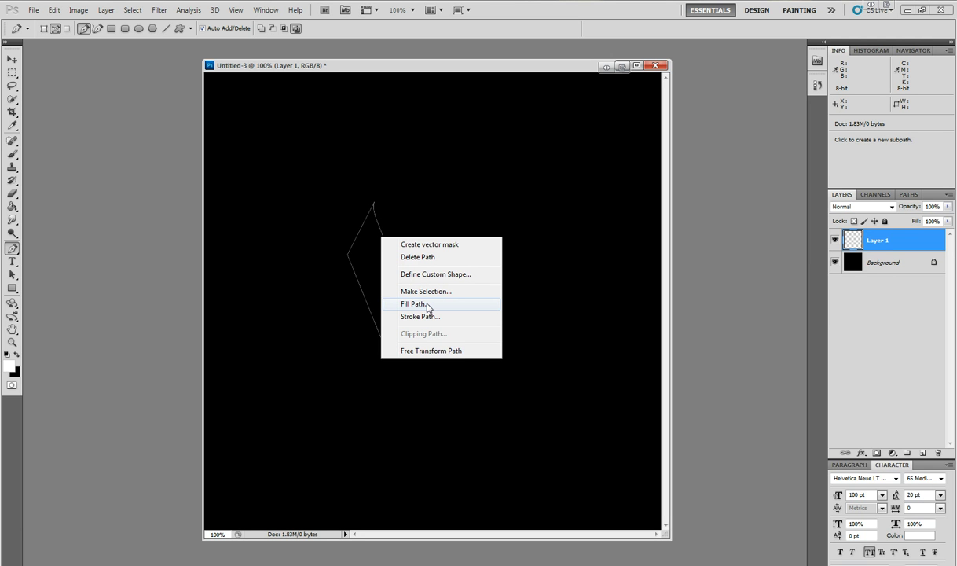
pyautogui.click(426, 304)
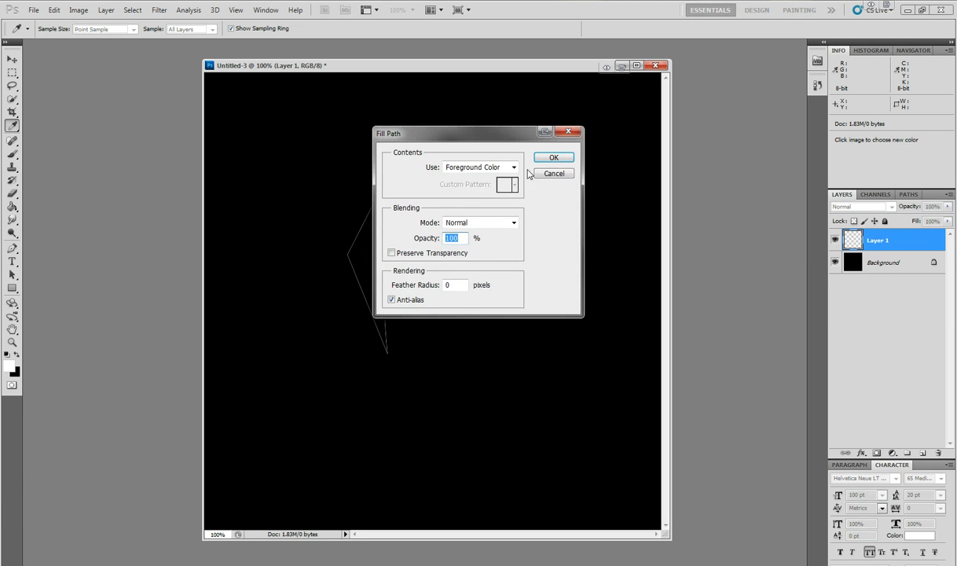
pyautogui.click(553, 160)
pyautogui.rightClick(422, 235)
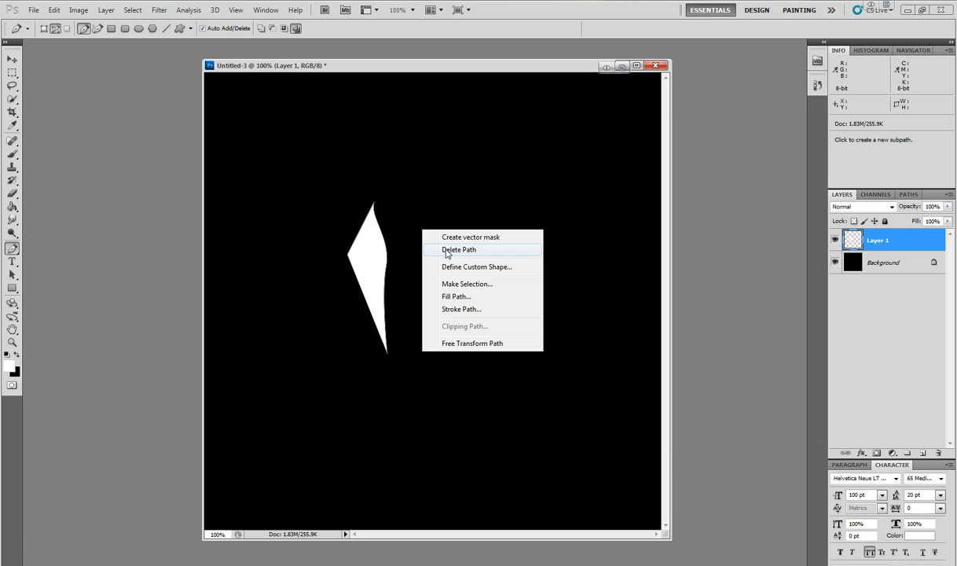
pyautogui.click(446, 251)
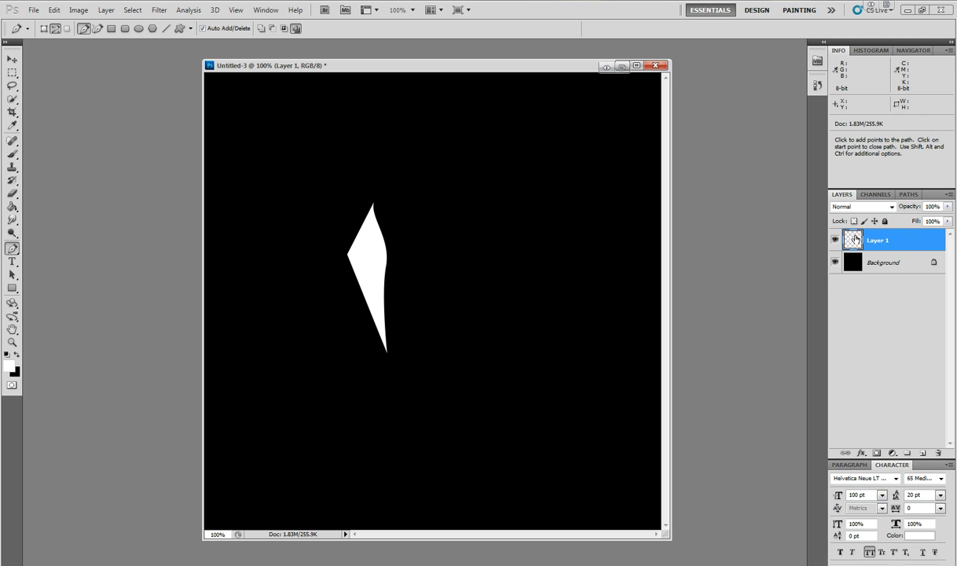
# Load the shard as a selection and fill it with a black-to-white gradient on new Layer 2.
pyautogui.press('ctrl')
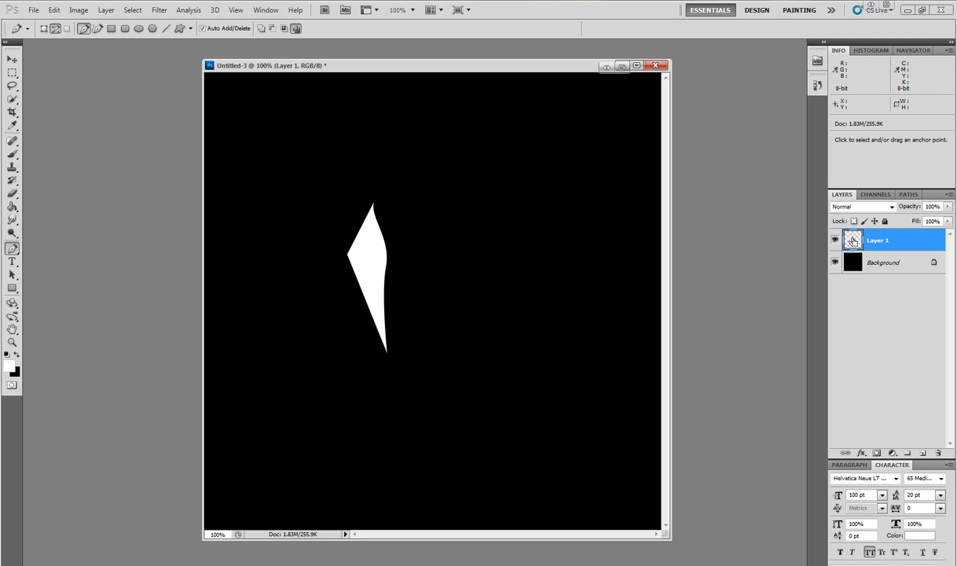
pyautogui.keyDown('ctrl'); pyautogui.click(853, 239); pyautogui.keyUp('ctrl')
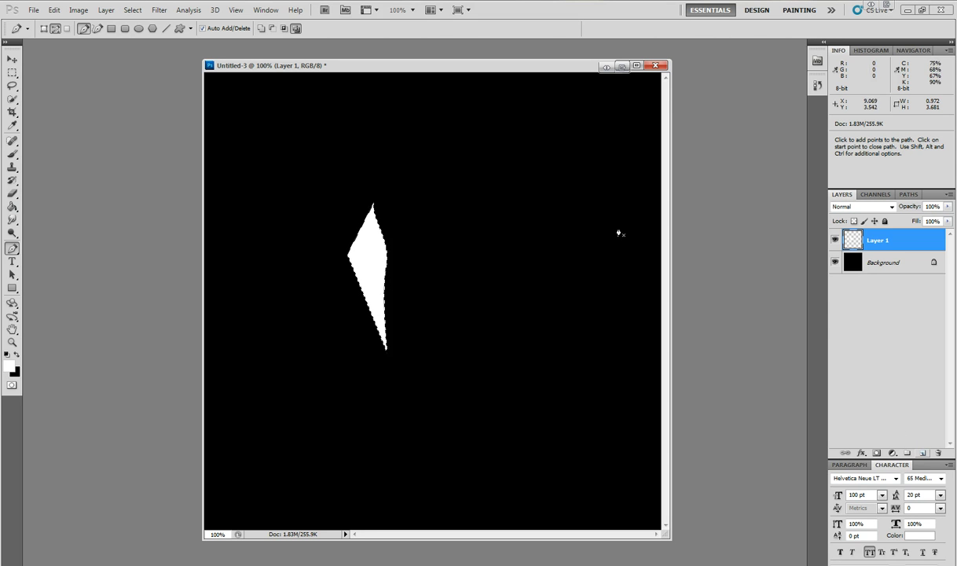
pyautogui.click(923, 454)
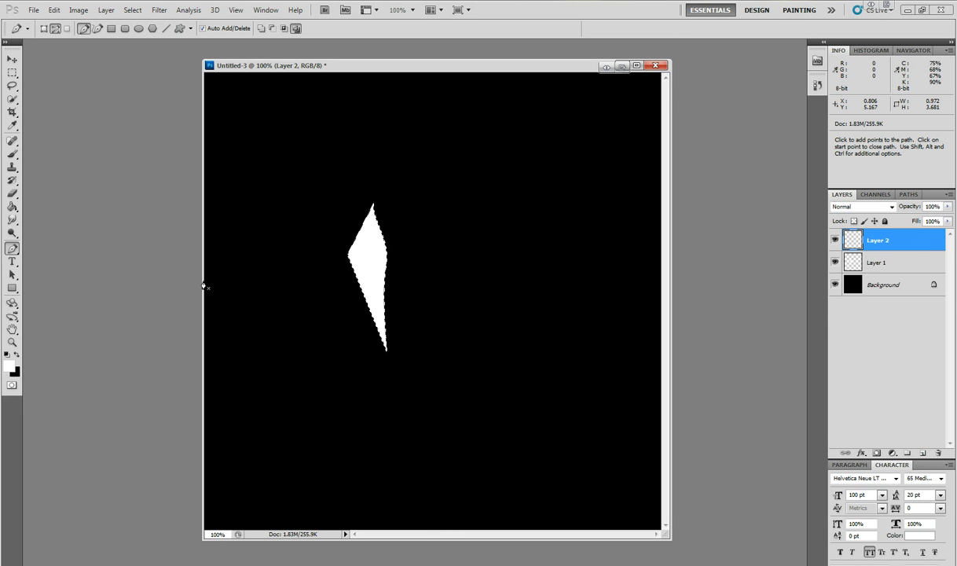
pyautogui.click(12, 206)
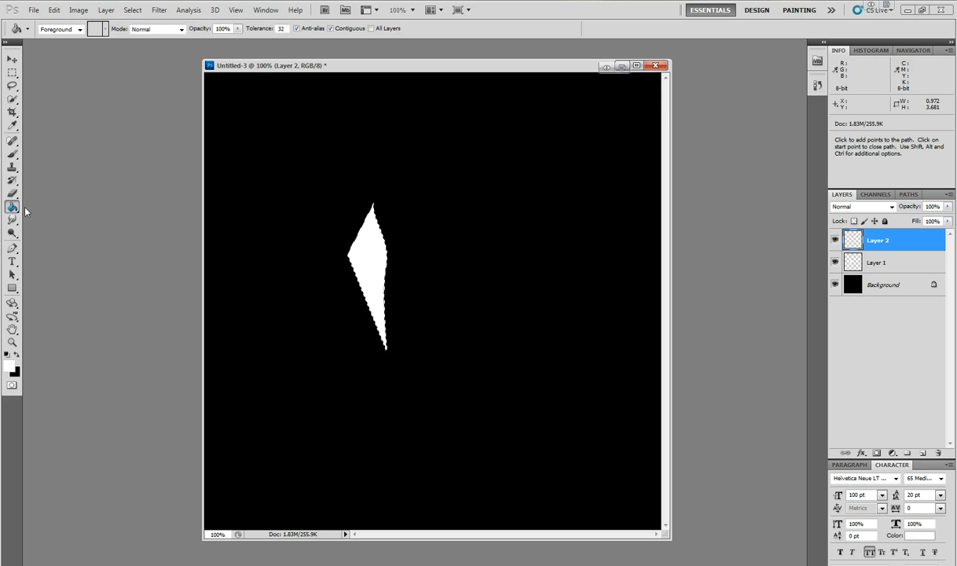
pyautogui.click(17, 356)
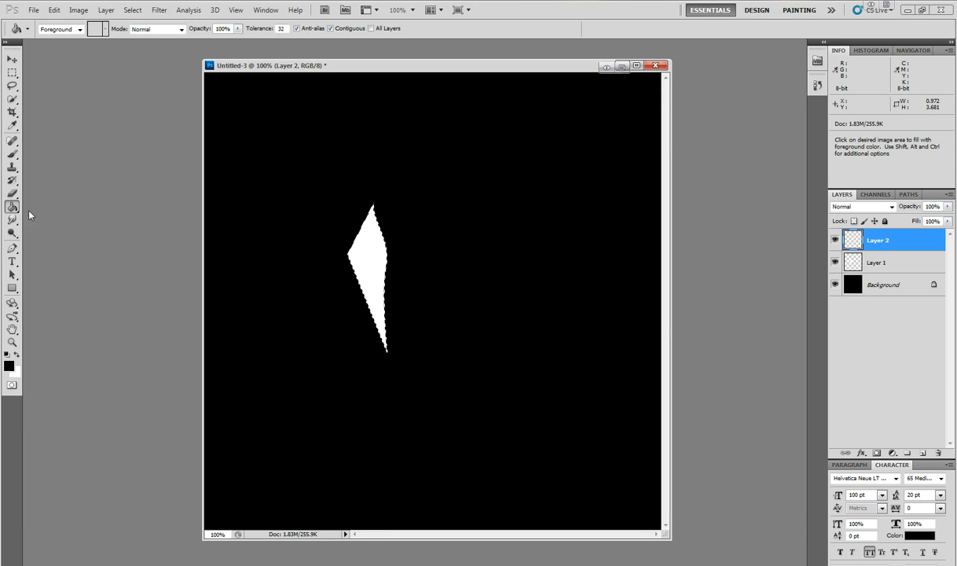
pyautogui.moveTo(13, 206); pyautogui.dragTo(49, 208)
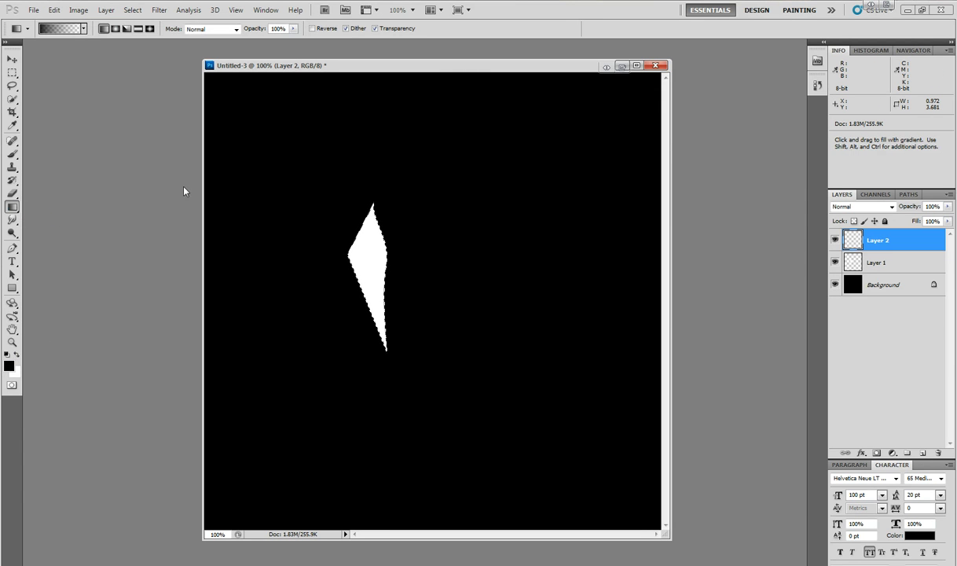
pyautogui.moveTo(339, 262); pyautogui.dragTo(410, 268)
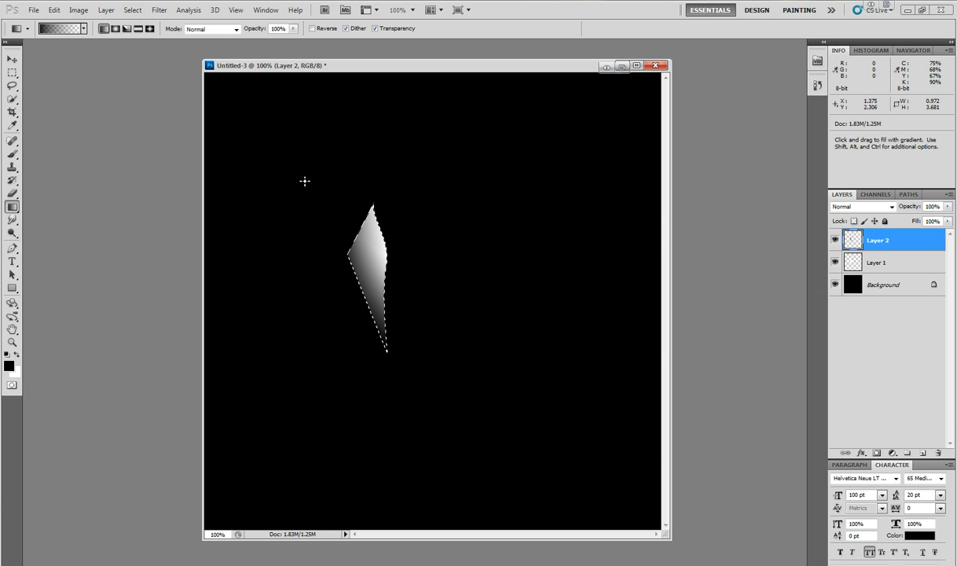
# Apply Add Noise at 4.8%, Uniform, Monochromatic to the gradient shard.
pyautogui.click(159, 10)
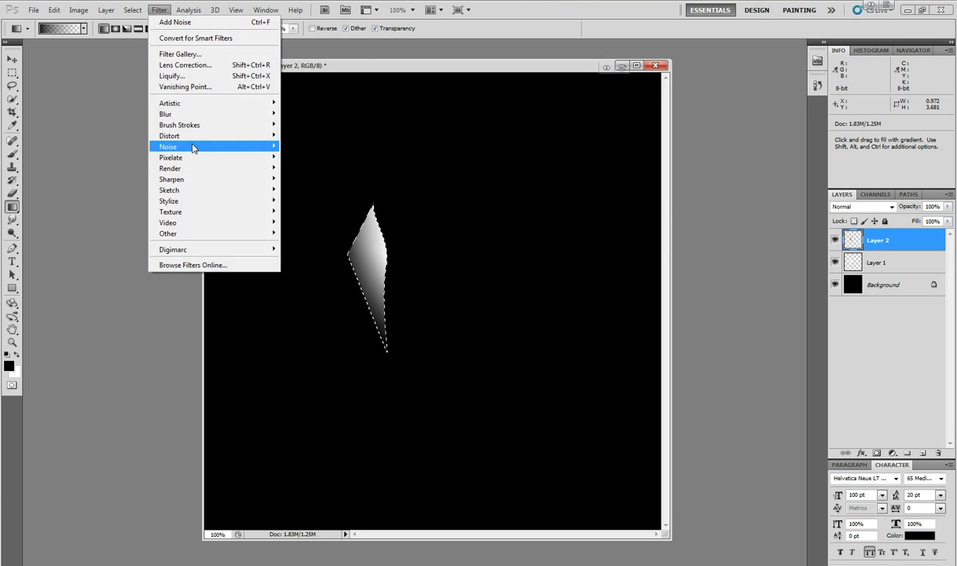
pyautogui.moveTo(192, 147)
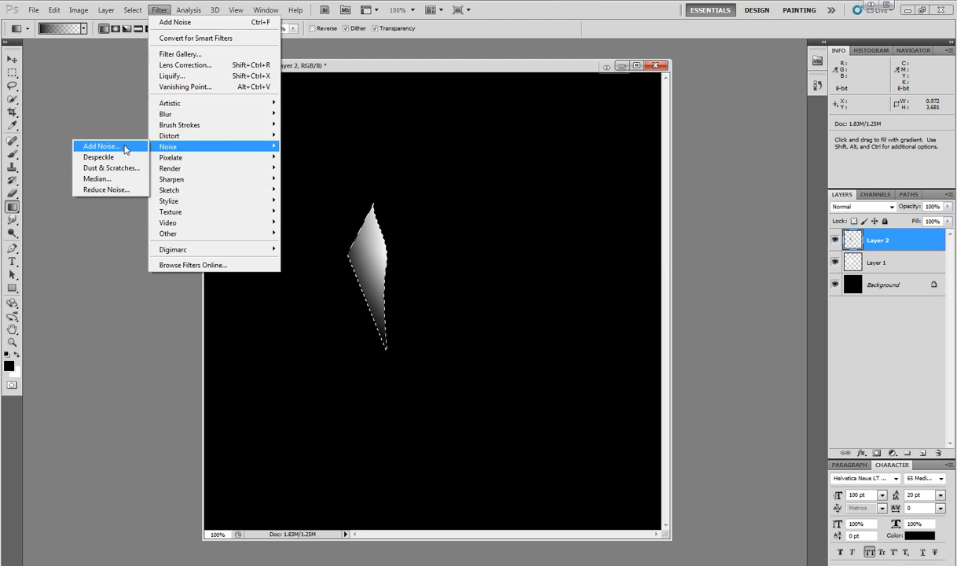
pyautogui.click(103, 147)
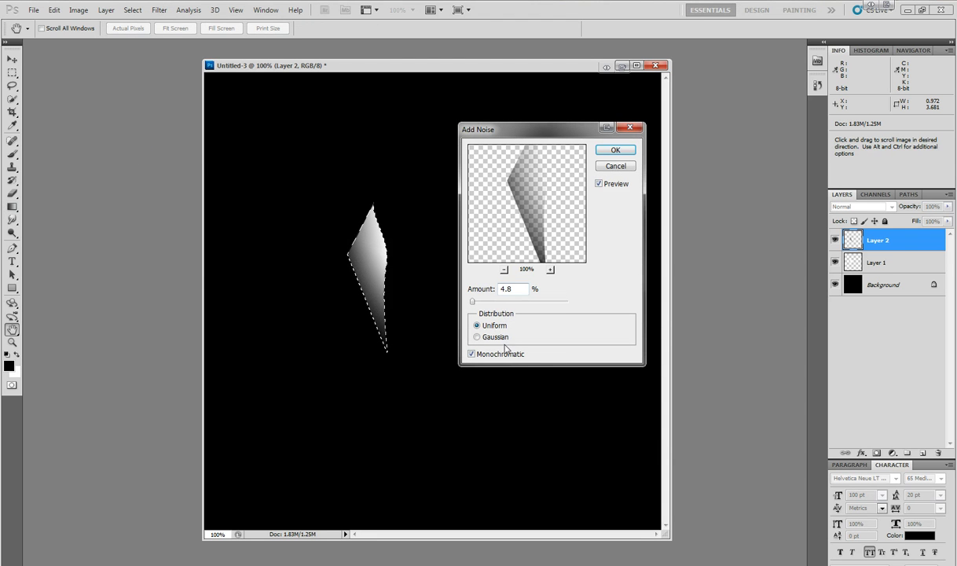
pyautogui.click(487, 301)
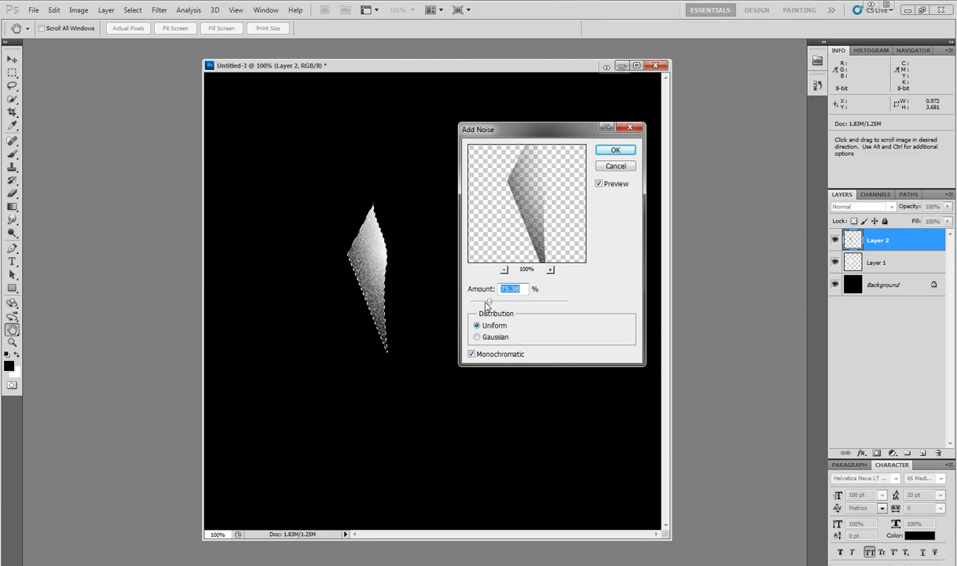
pyautogui.hotkey('ctrl', 'z')
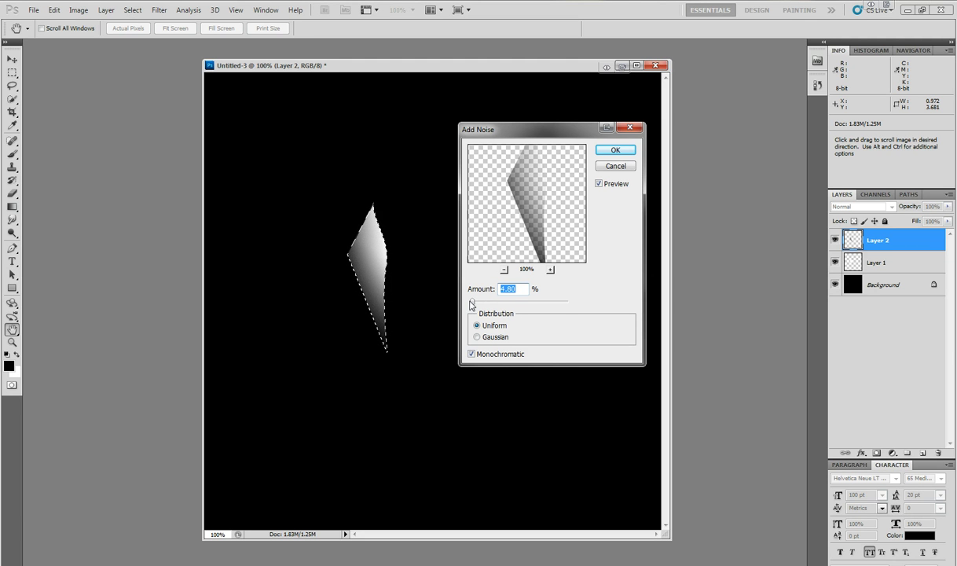
pyautogui.click(615, 151)
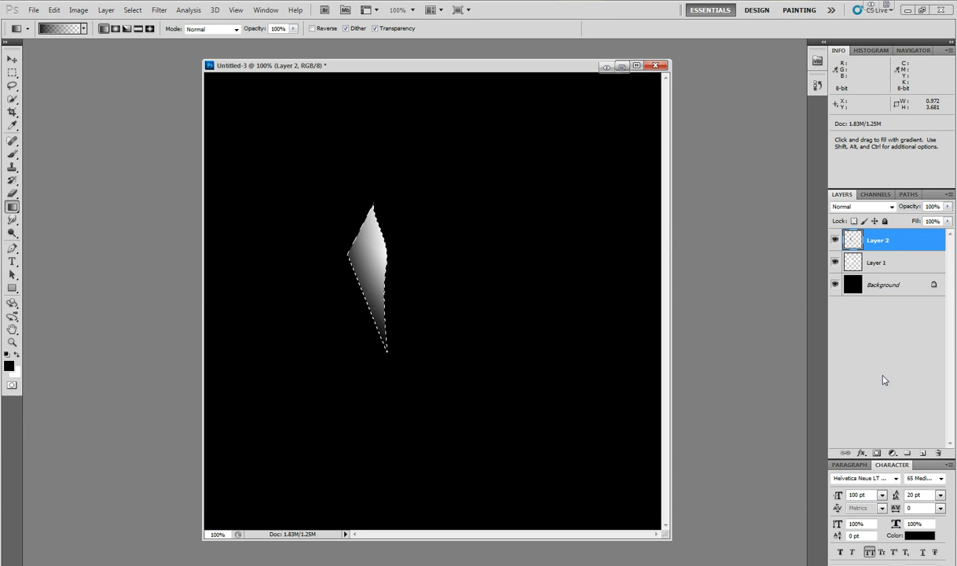
# On a new Layer 3, zoom in and paint thin black scratches with a 1 px brush.
pyautogui.click(919, 453)
pyautogui.click(12, 342)
pyautogui.click(370, 254)
pyautogui.click(370, 254)
pyautogui.click(13, 154)
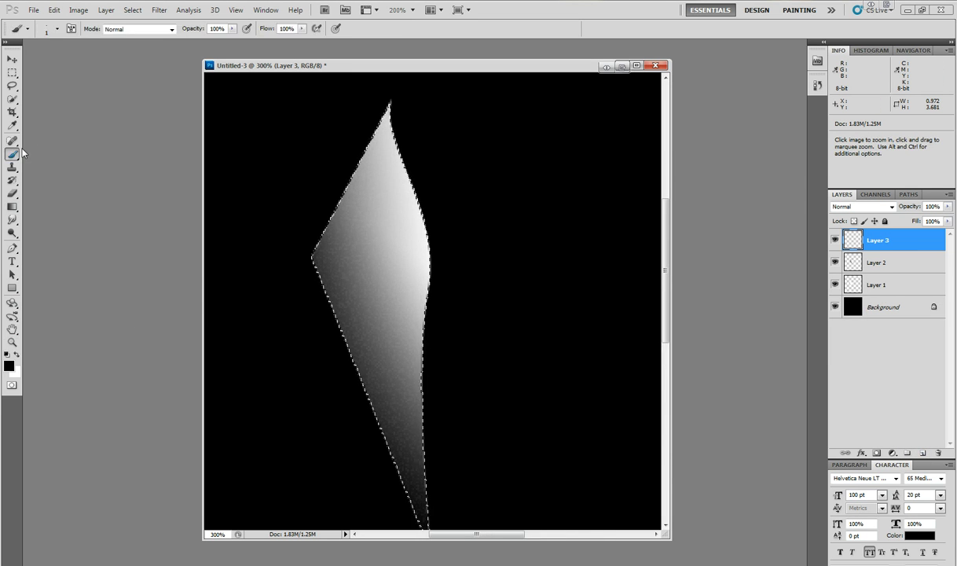
pyautogui.click(56, 30)
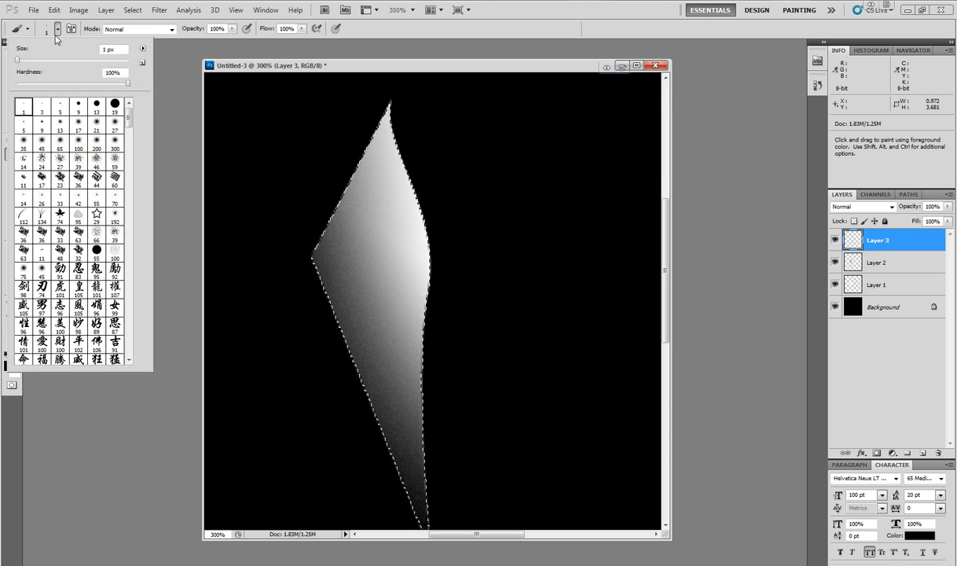
pyautogui.click(279, 69)
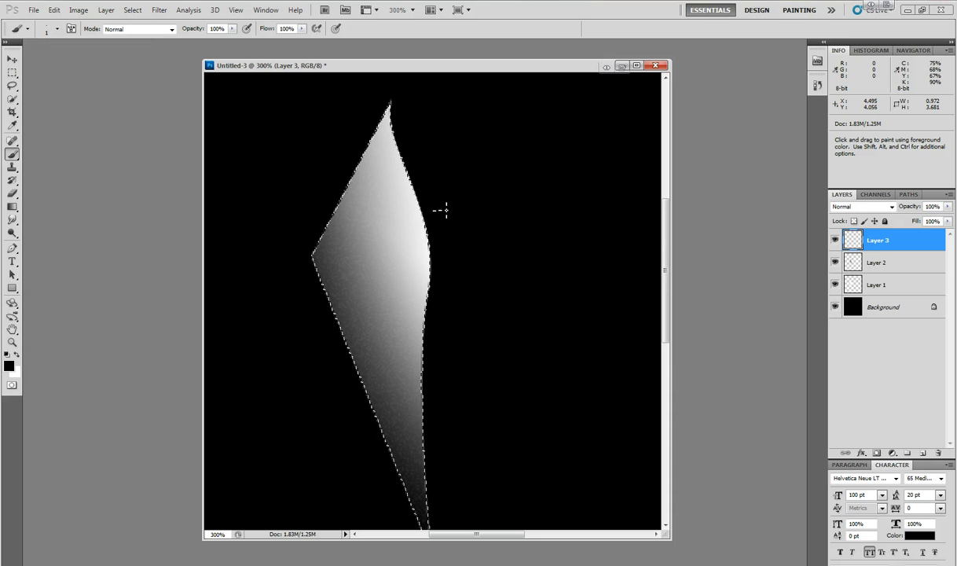
pyautogui.moveTo(424, 228)
pyautogui.mouseDown()
pyautogui.moveTo(390, 270)
pyautogui.moveTo(412, 245)
pyautogui.moveTo(382, 259)
pyautogui.mouseUp()
pyautogui.moveTo(330, 223); pyautogui.dragTo(343, 264)
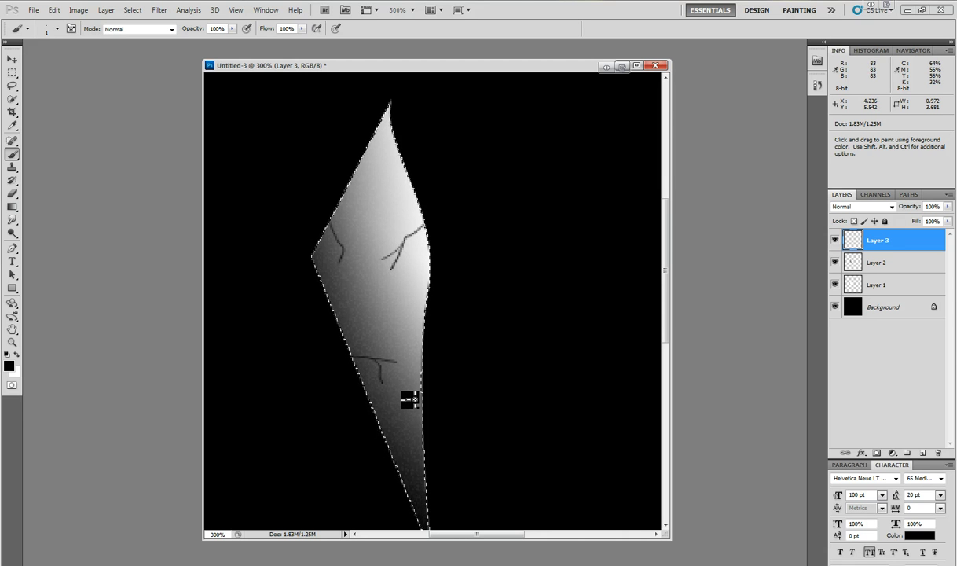
# Add white scratch highlights, view at Actual Pixels, and give Layer 3 a layer mask.
pyautogui.click(16, 355)
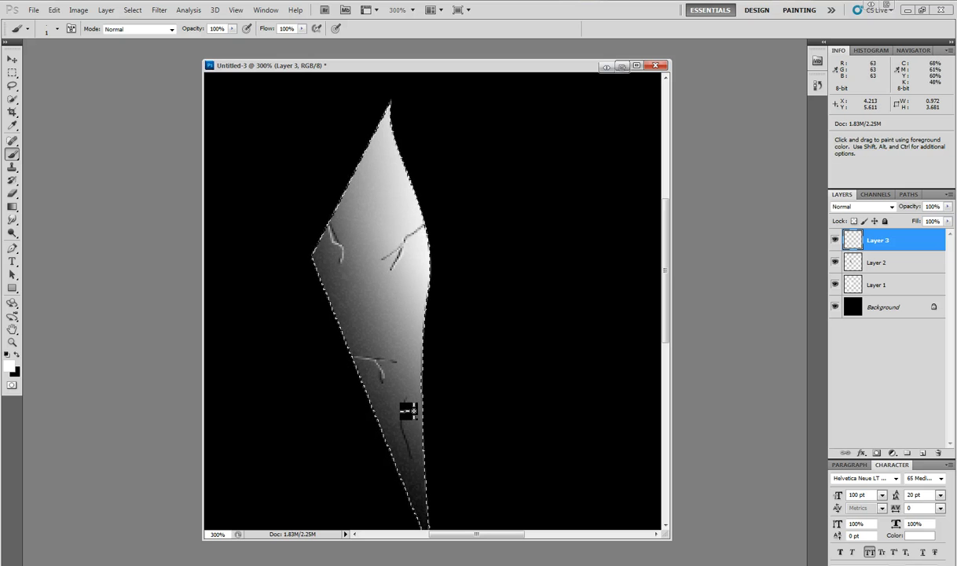
pyautogui.click(18, 356)
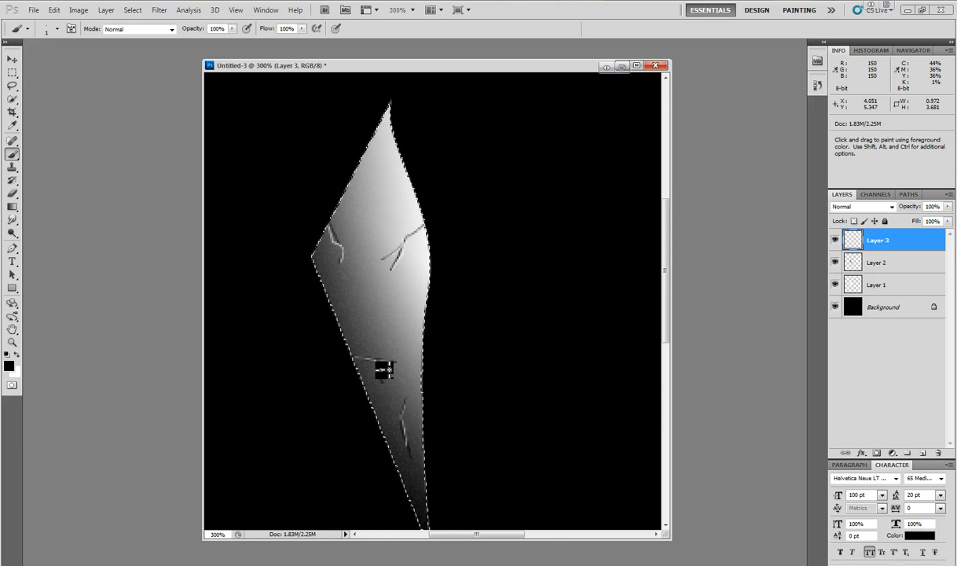
pyautogui.click(12, 329)
pyautogui.click(122, 28)
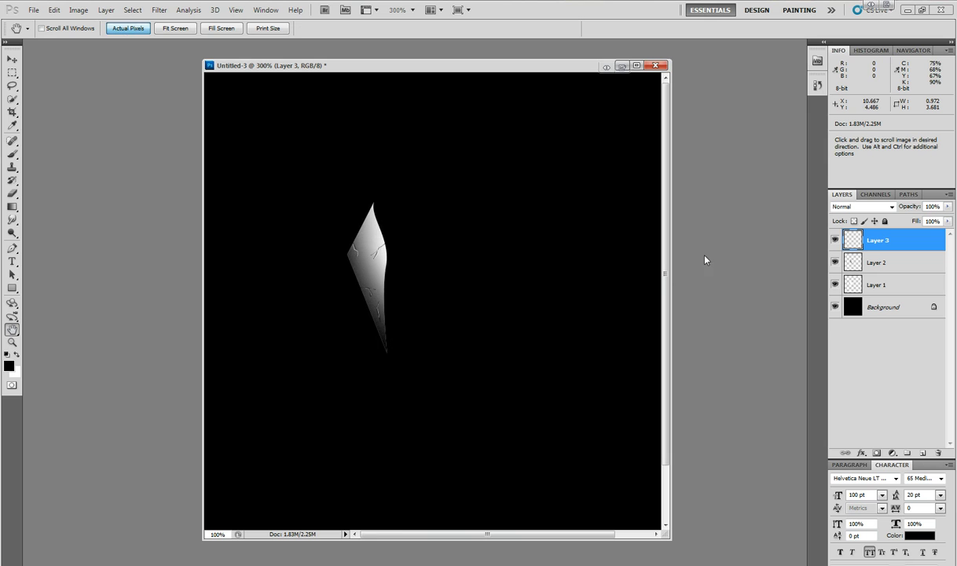
pyautogui.click(877, 453)
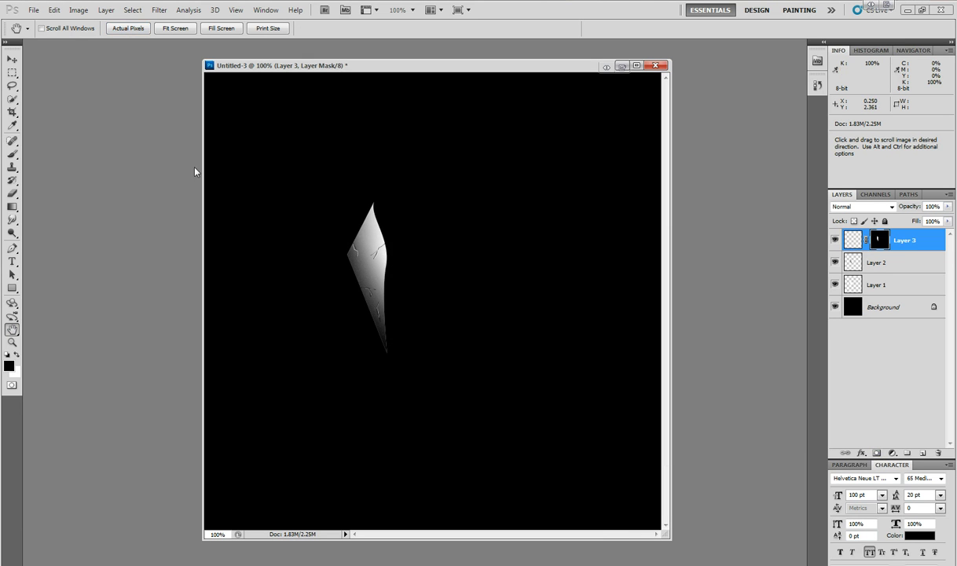
# Paint Layer 3's mask with the 59 px scatter brush at 21% opacity to fade scratches.
pyautogui.click(12, 154)
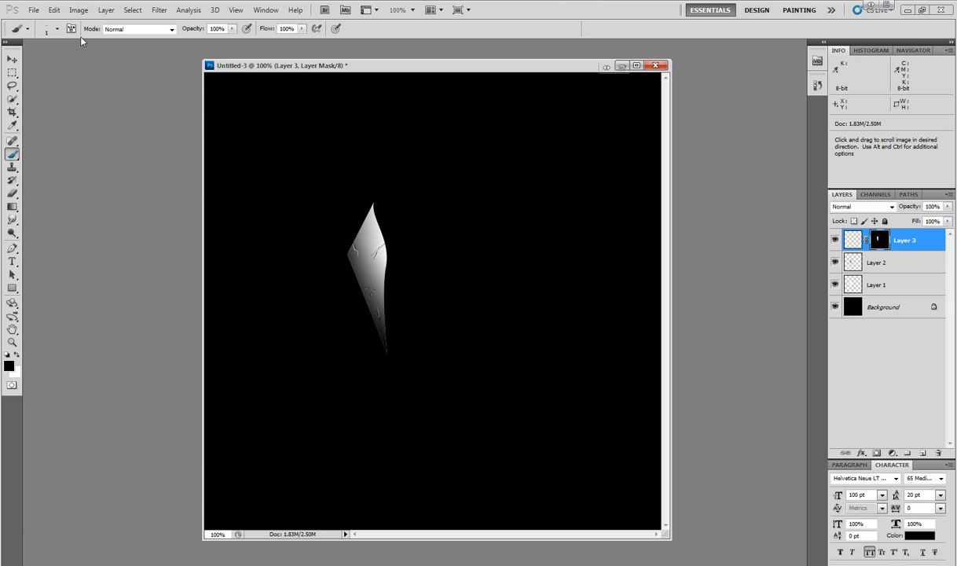
pyautogui.click(232, 28)
pyautogui.moveTo(232, 41); pyautogui.dragTo(186, 41)
pyautogui.click(57, 29)
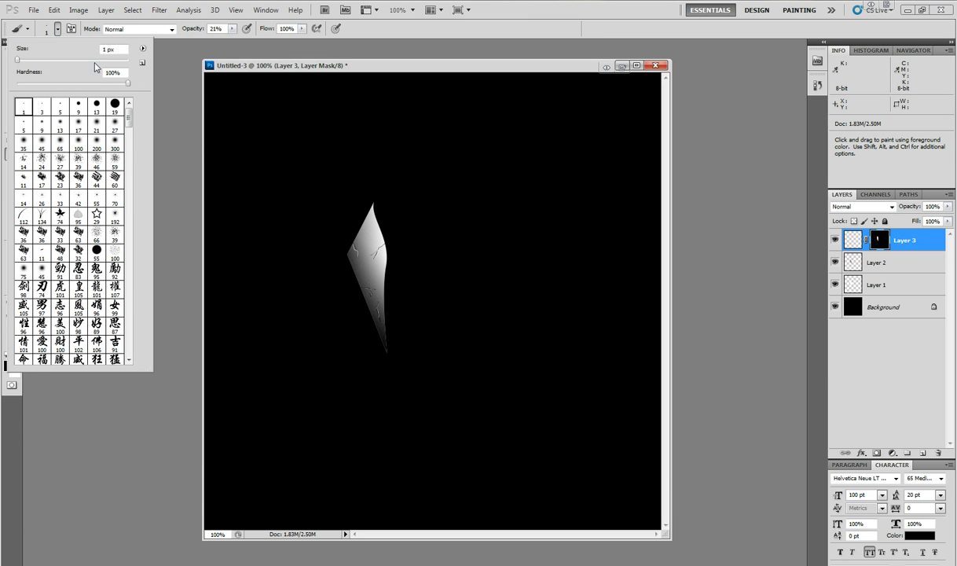
pyautogui.click(114, 161)
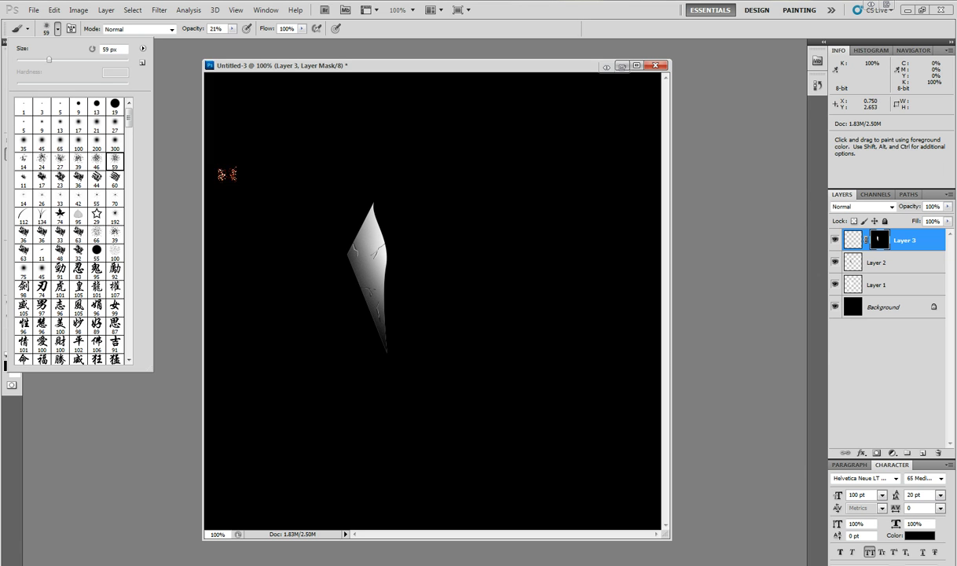
pyautogui.click(348, 249)
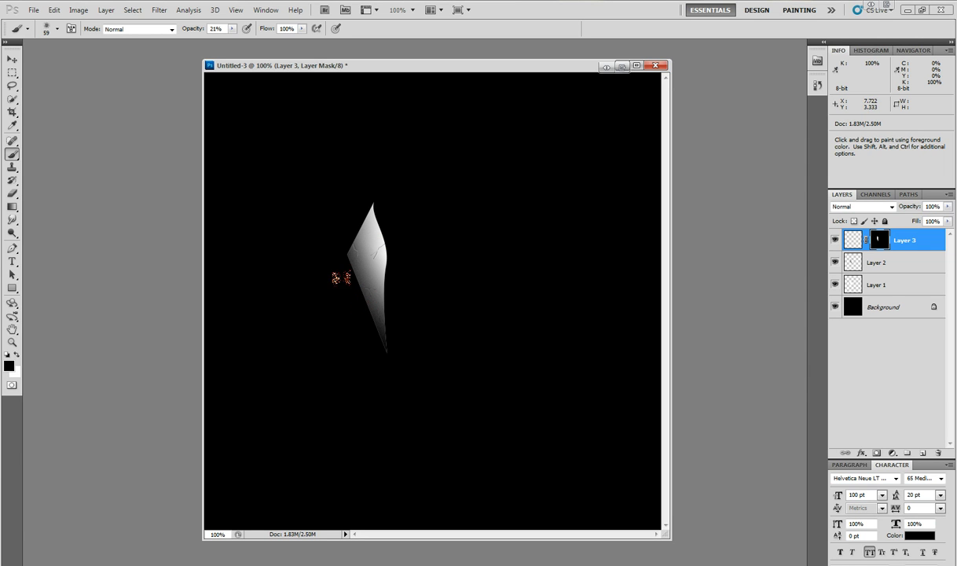
pyautogui.click(17, 354)
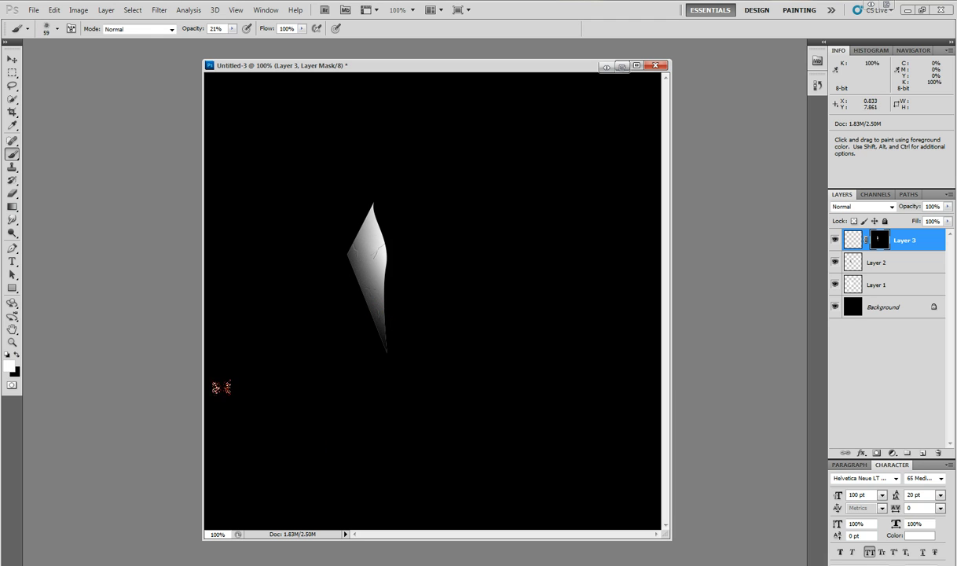
pyautogui.click(13, 330)
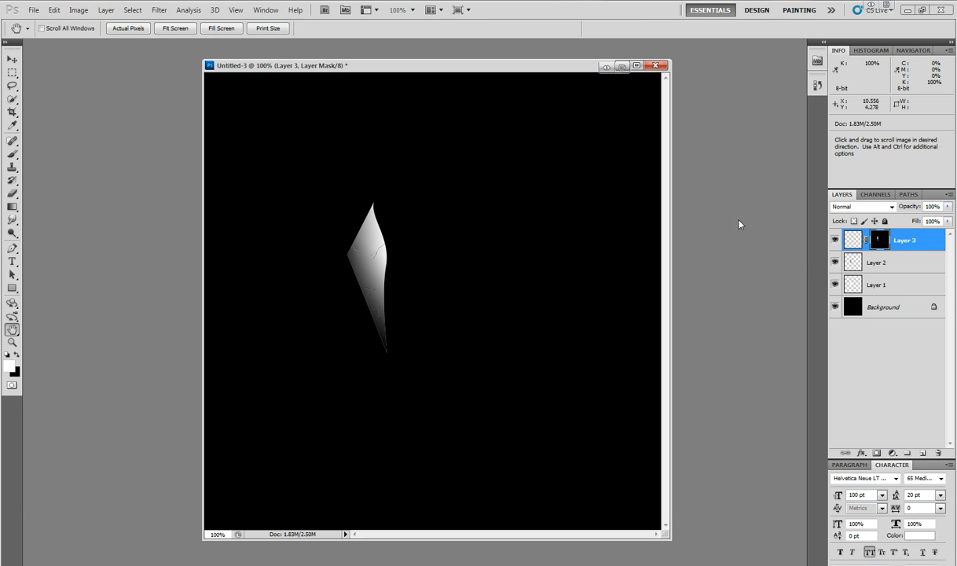
# On new Layer 4, shade inside the shard selection with a 200 px soft black brush.
pyautogui.keyDown('ctrl'); pyautogui.click(854, 285); pyautogui.keyUp('ctrl')
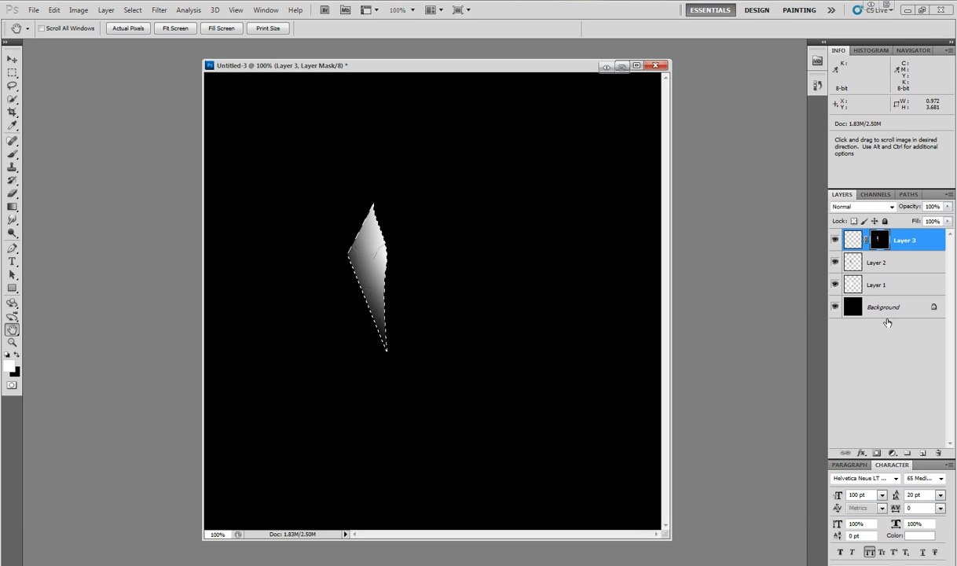
pyautogui.click(923, 454)
pyautogui.press('x')
pyautogui.click(12, 153)
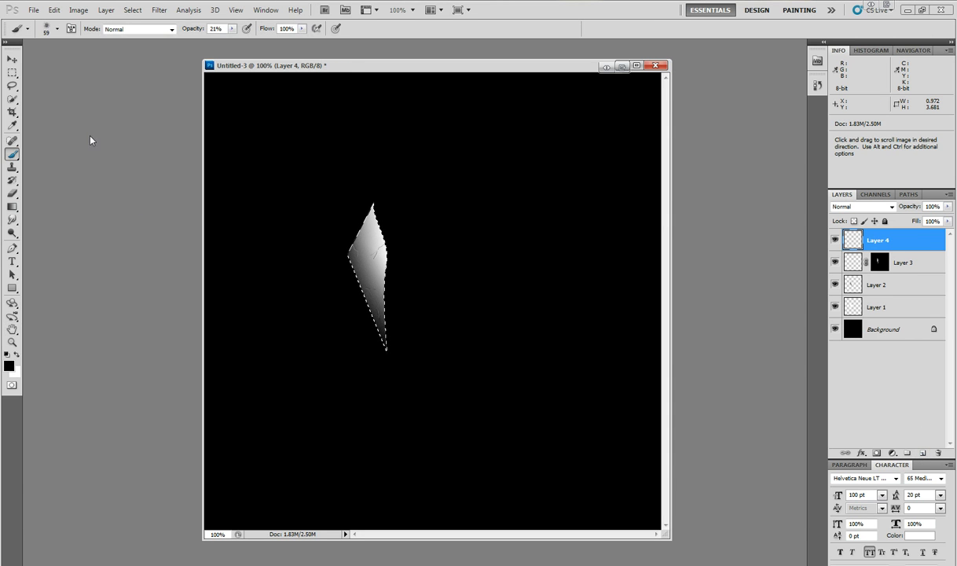
pyautogui.click(57, 29)
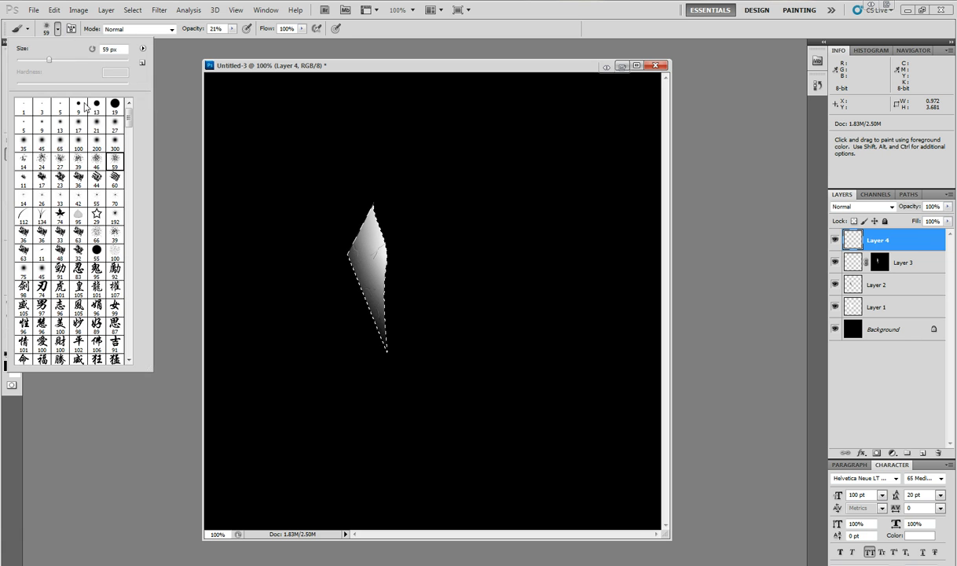
pyautogui.click(97, 144)
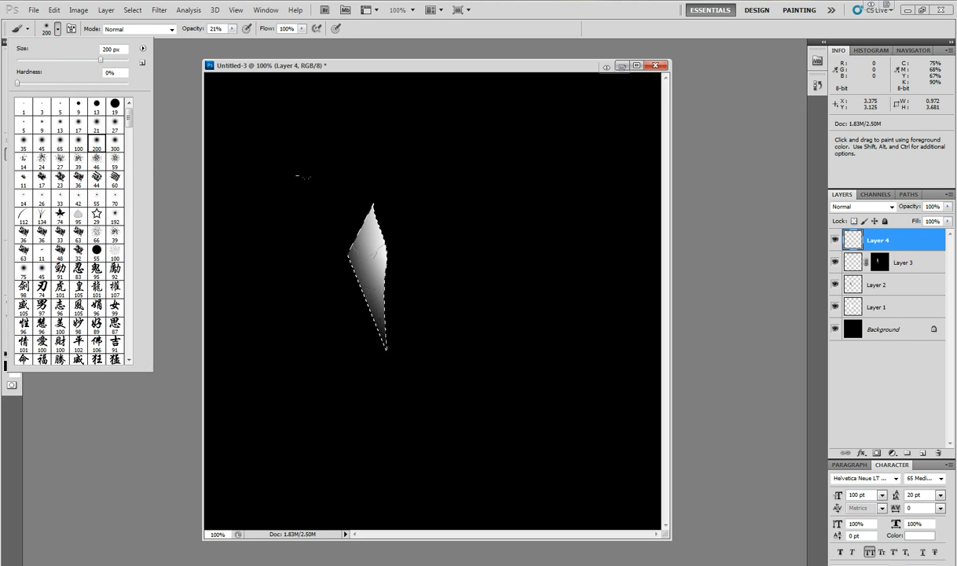
pyautogui.press('Return')
pyautogui.moveTo(359, 189)
pyautogui.mouseDown()
pyautogui.moveTo(382, 202)
pyautogui.moveTo(331, 223)
pyautogui.moveTo(403, 186)
pyautogui.moveTo(370, 271)
pyautogui.moveTo(362, 264)
pyautogui.moveTo(430, 265)
pyautogui.mouseUp()
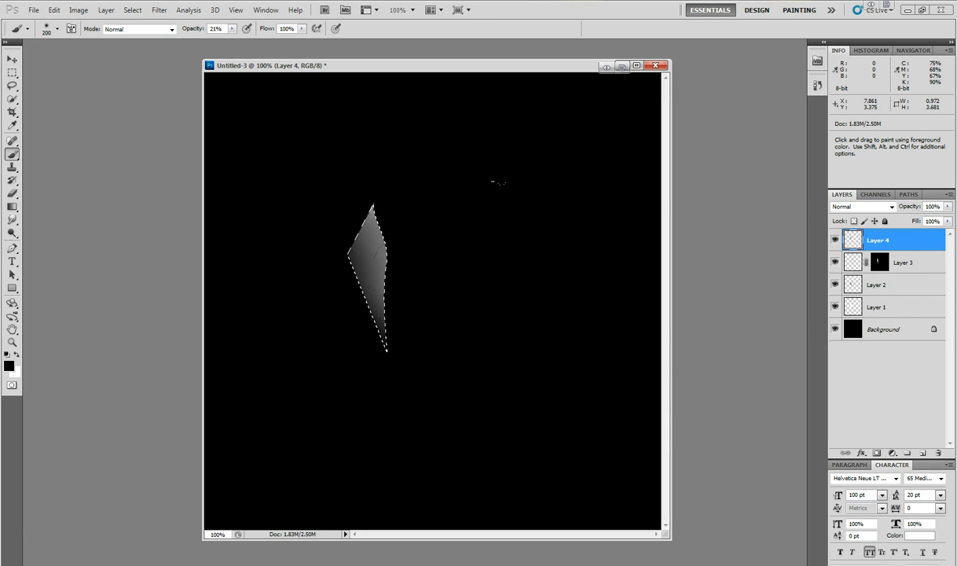
# On new Layer 5, paint a faint dark-red stroke across the shard.
pyautogui.click(922, 454)
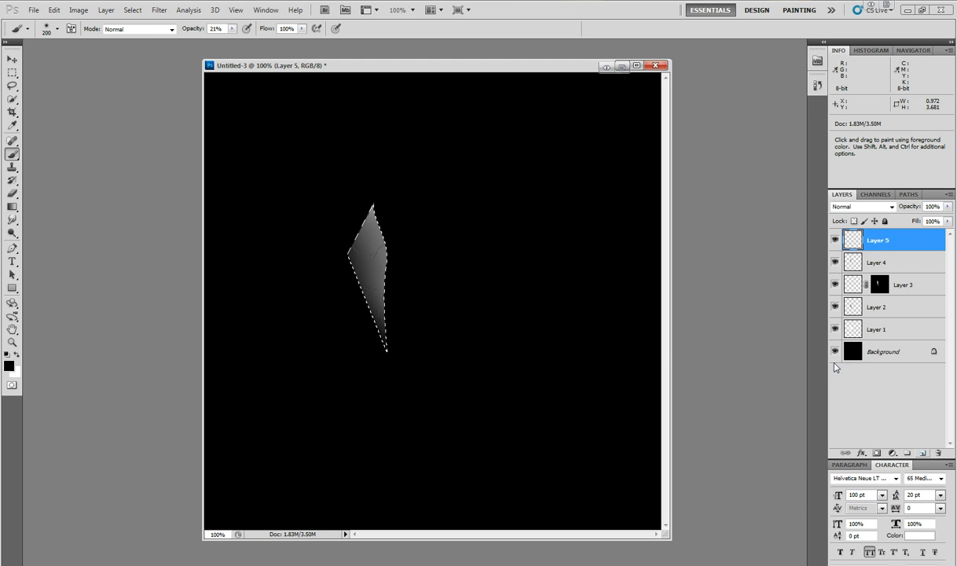
pyautogui.press('t')
pyautogui.click(9, 365)
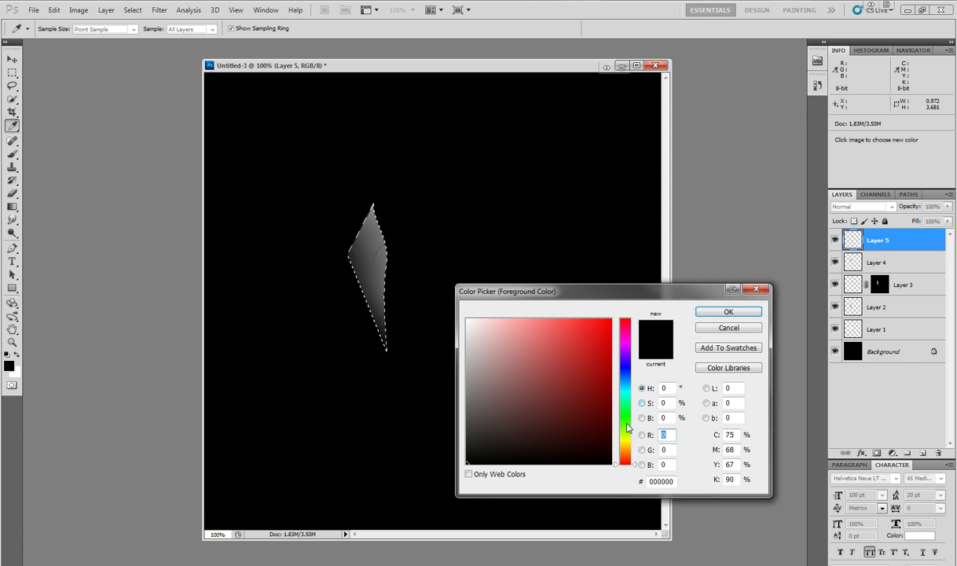
pyautogui.click(606, 373)
pyautogui.click(726, 312)
pyautogui.moveTo(367, 250); pyautogui.dragTo(379, 266)
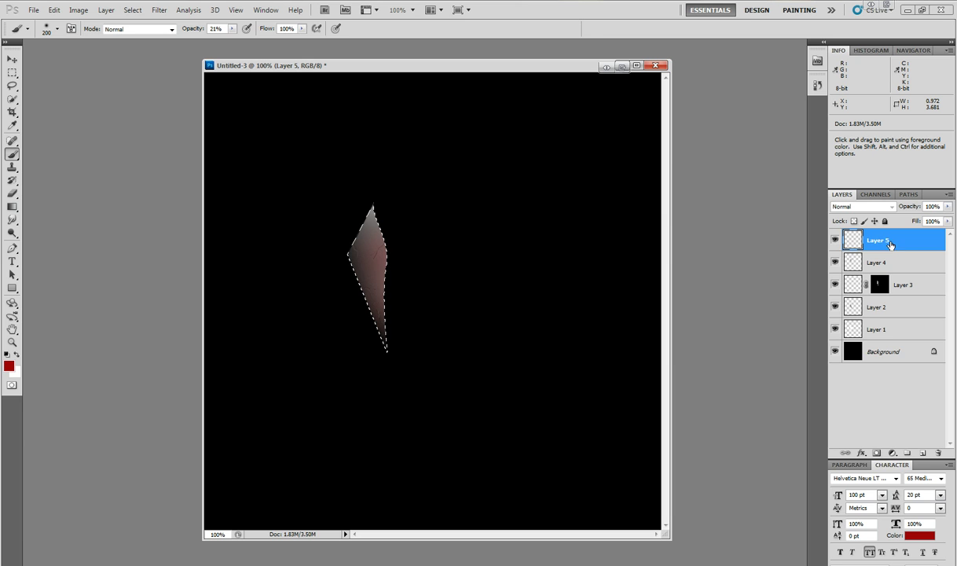
# Set Layer 5's blend mode to Multiply and deselect the shard.
pyautogui.click(857, 208)
pyautogui.click(842, 254)
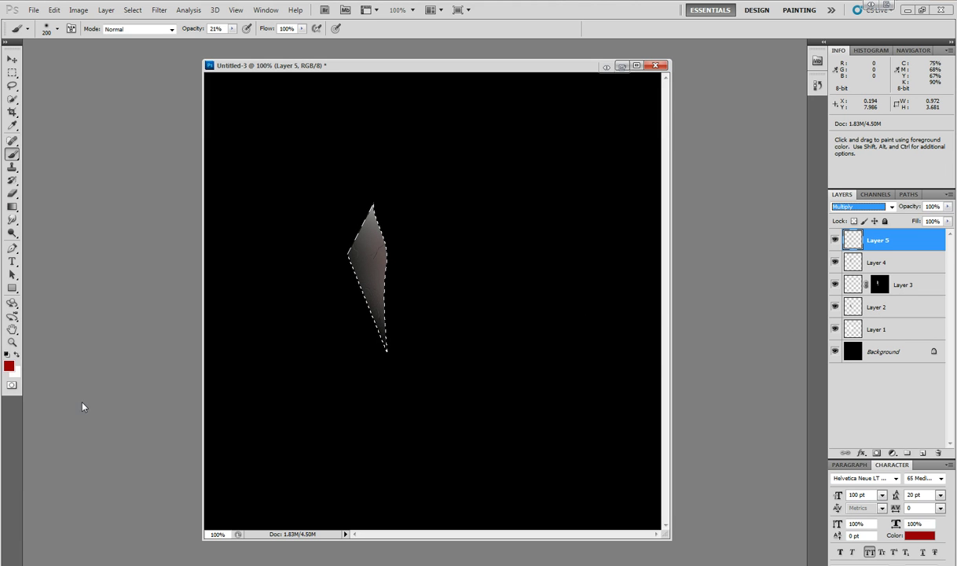
pyautogui.click(132, 10)
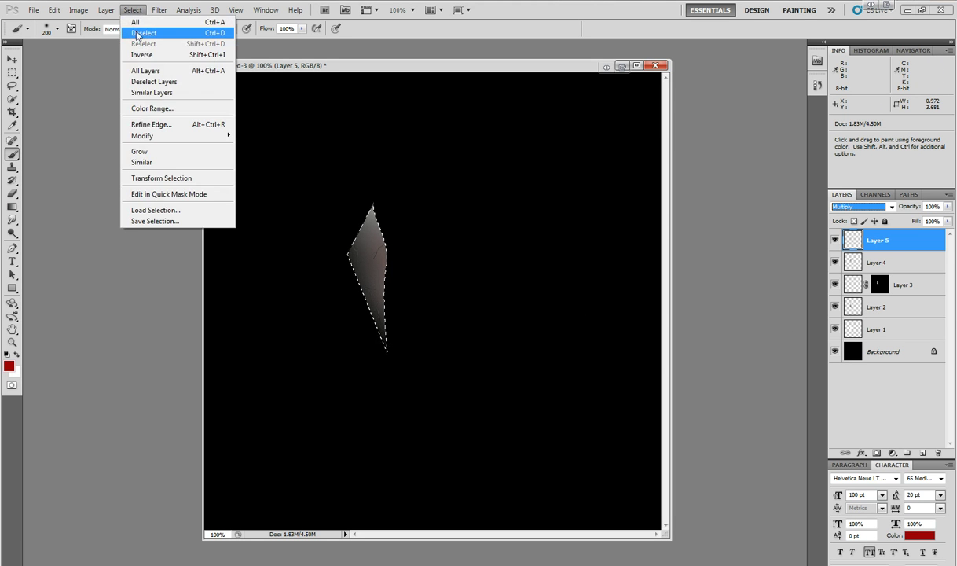
pyautogui.click(140, 33)
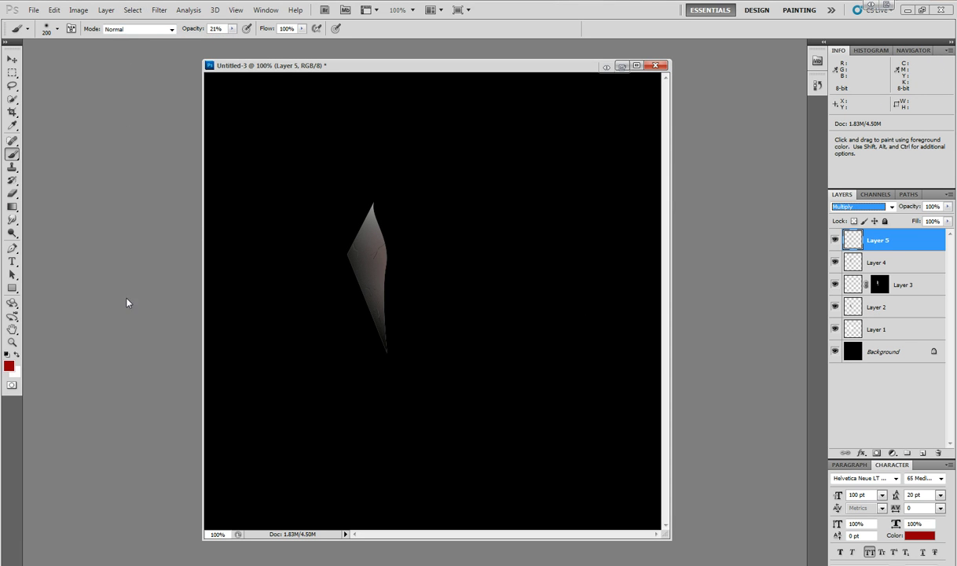
pyautogui.click(13, 329)
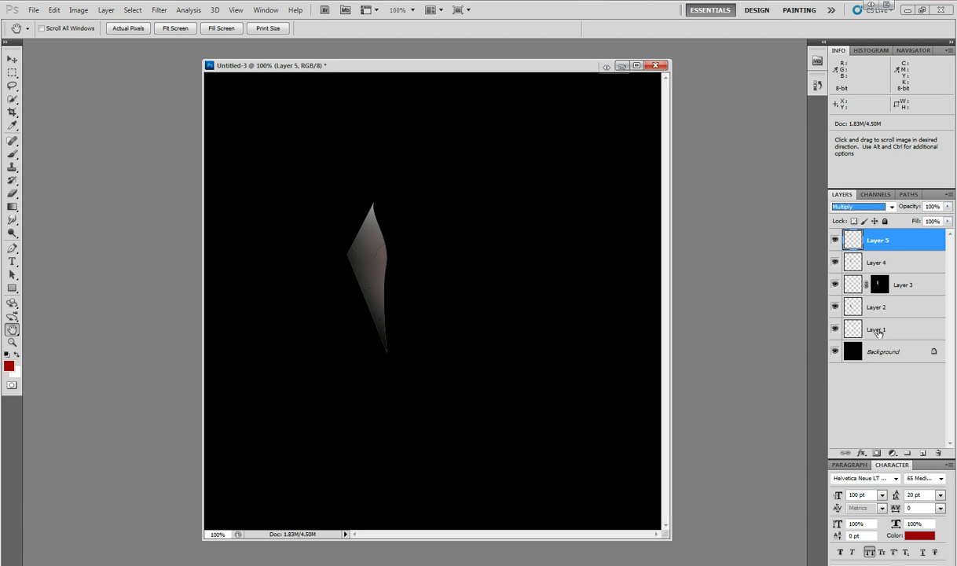
# Add an Inner Shadow to Layer 1: distance 0, choke 12%, size 9 px, angle -65°.
pyautogui.click(875, 331)
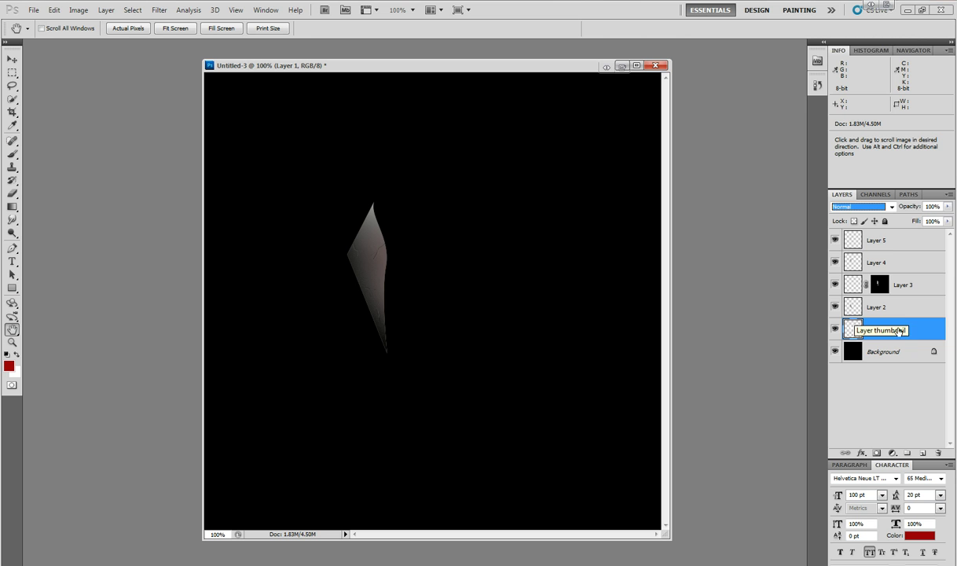
pyautogui.rightClick(918, 329)
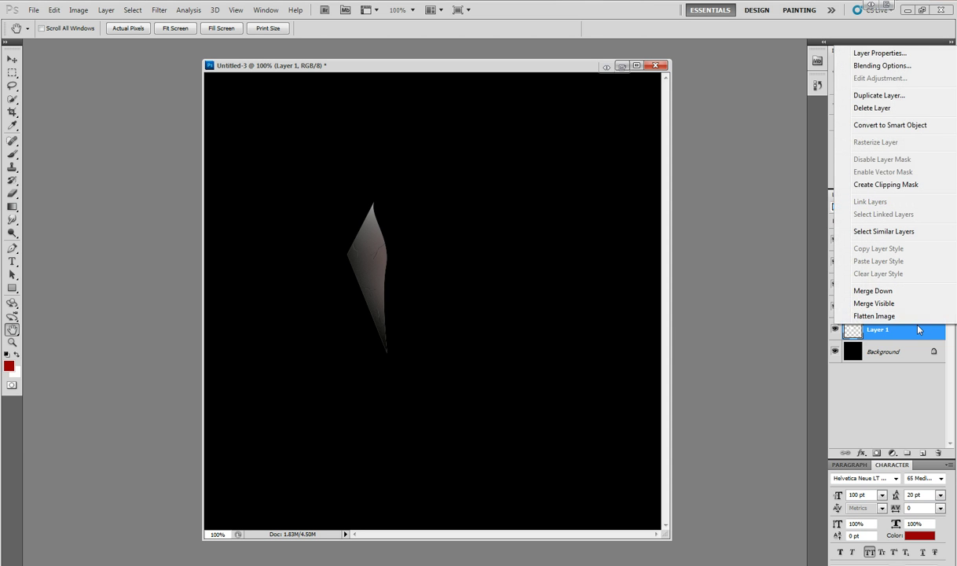
pyautogui.click(881, 66)
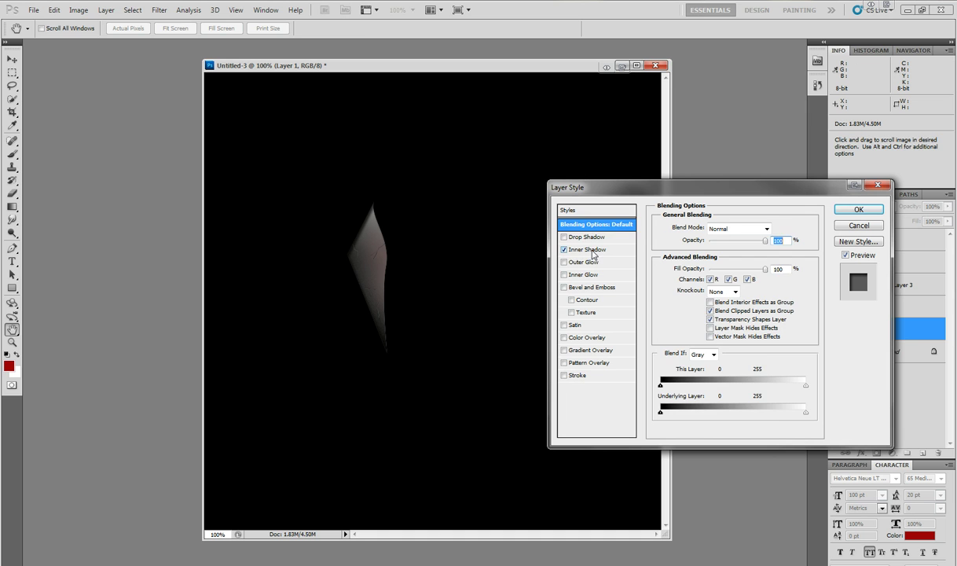
pyautogui.click(572, 249)
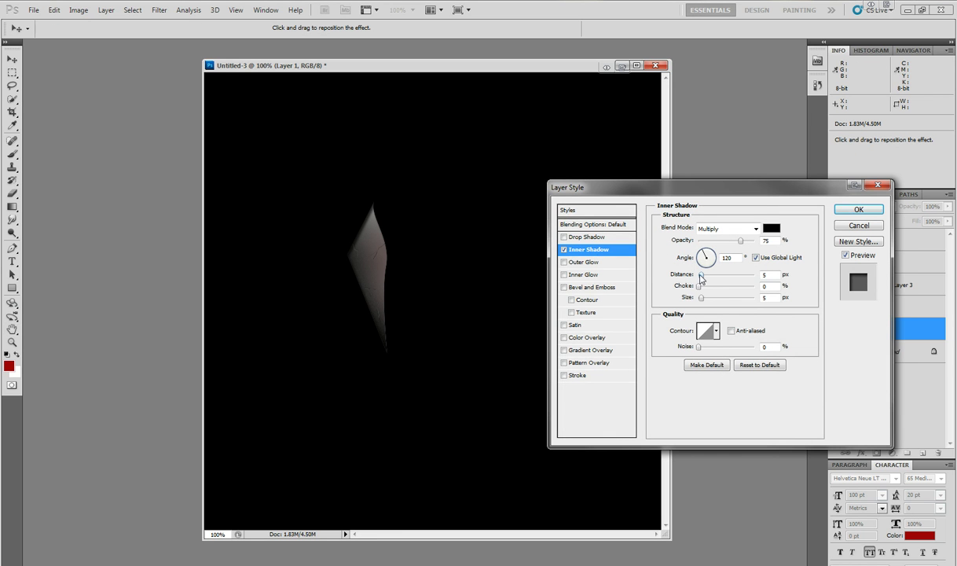
pyautogui.moveTo(703, 281); pyautogui.dragTo(699, 285)
pyautogui.click(702, 288)
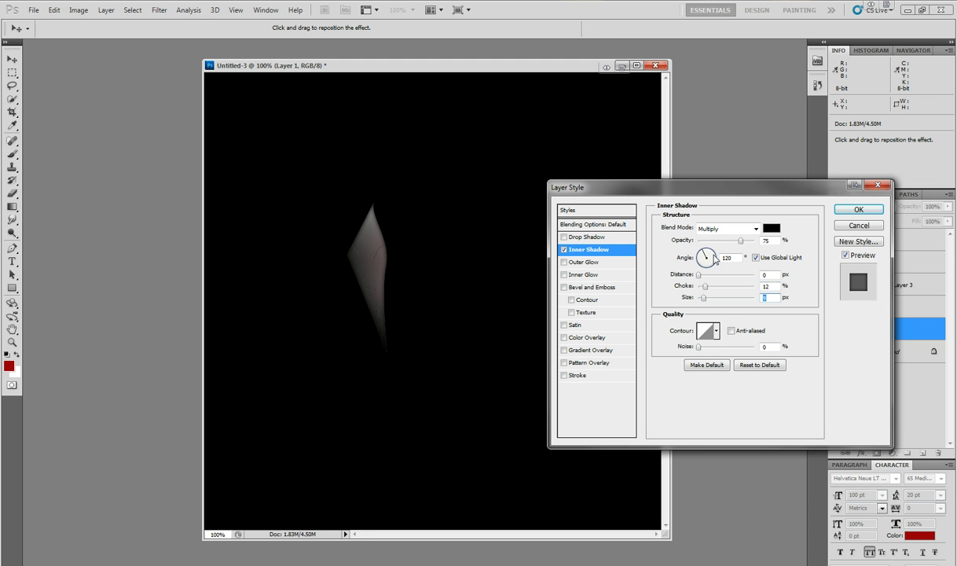
pyautogui.moveTo(715, 257)
pyautogui.mouseDown()
pyautogui.moveTo(707, 272)
pyautogui.moveTo(715, 268)
pyautogui.mouseUp()
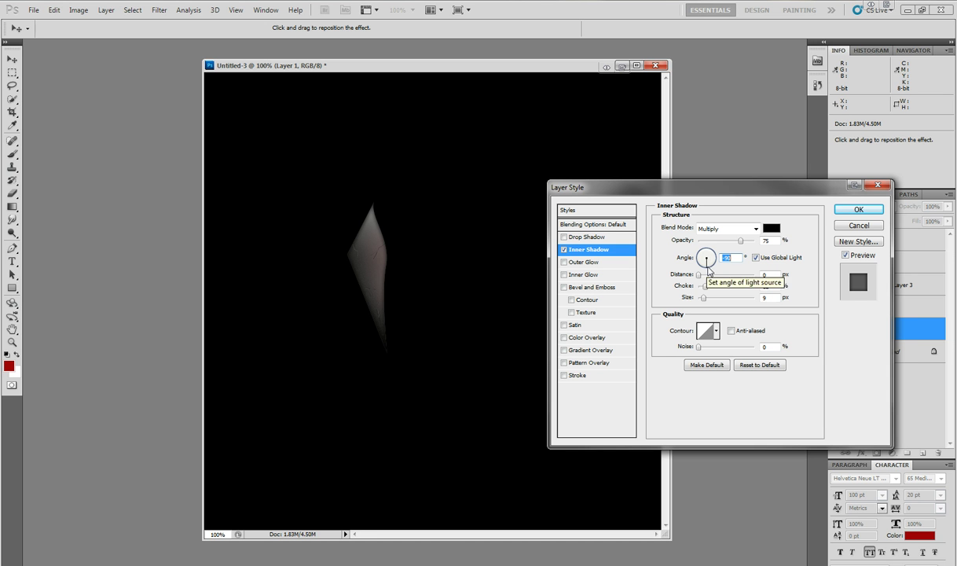
# Enable Bevel and Emboss with Chisel Hard technique and 13 px size.
pyautogui.click(582, 287)
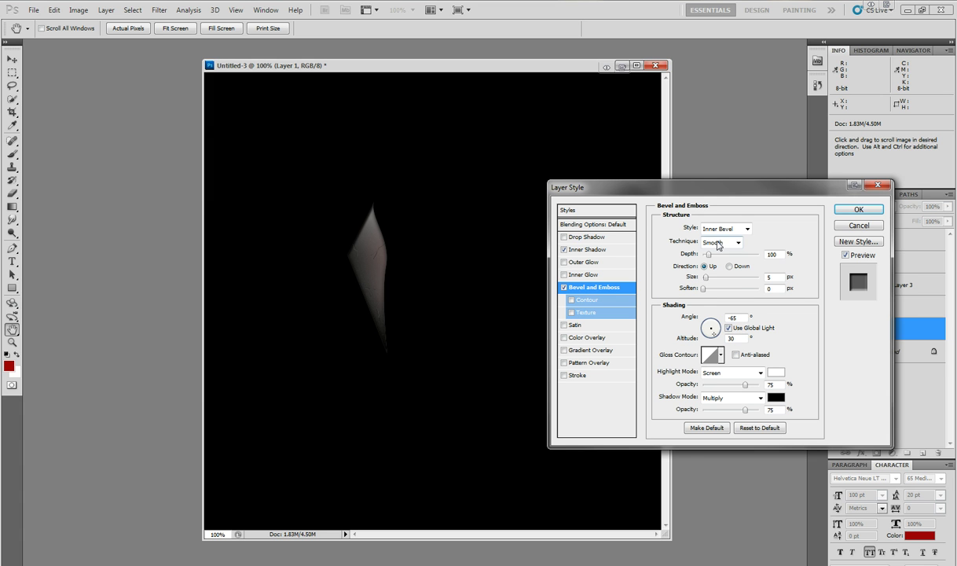
pyautogui.click(717, 243)
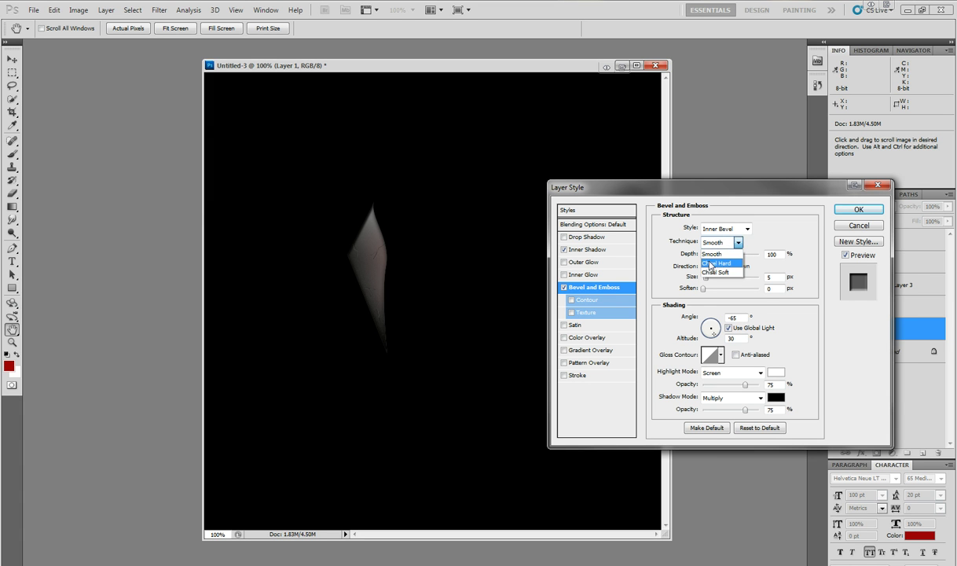
pyautogui.click(710, 264)
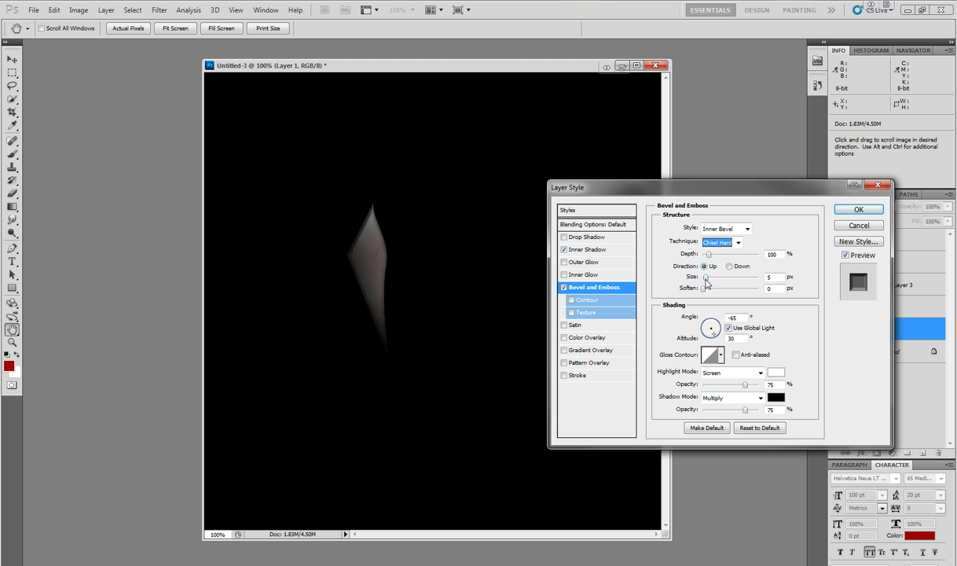
pyautogui.moveTo(705, 281); pyautogui.dragTo(706, 284)
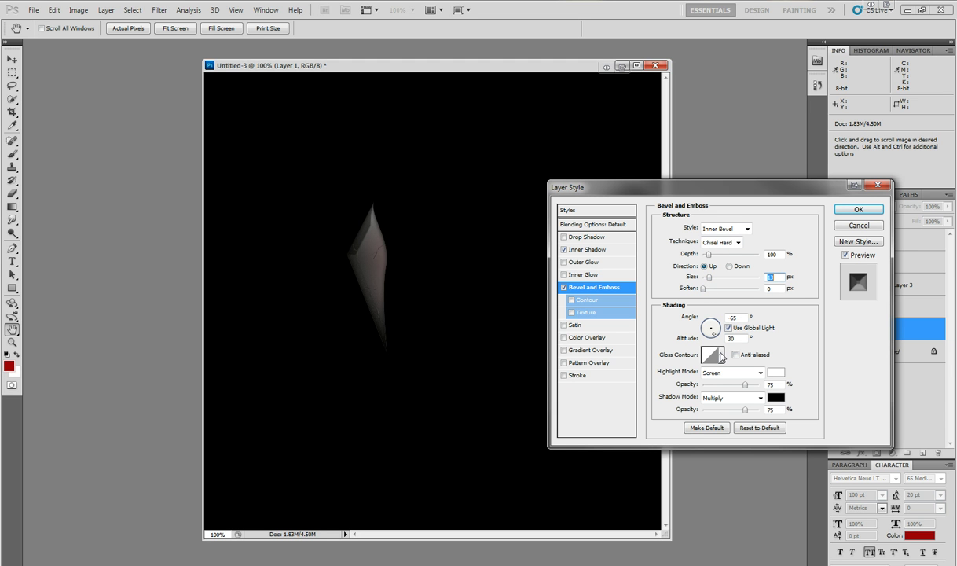
# Choose a double-peaked gloss contour for the bevel and set the lighting altitude to 37°.
pyautogui.click(721, 357)
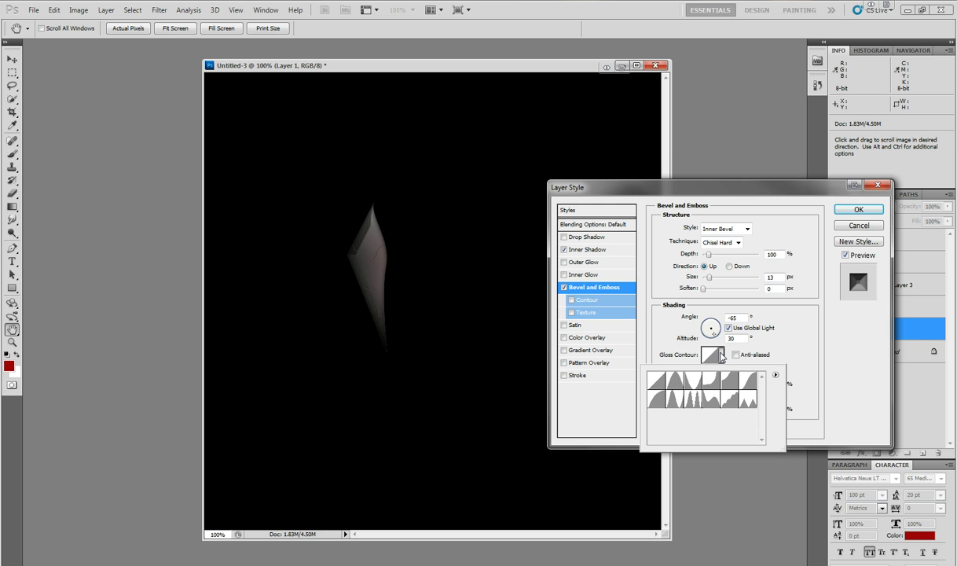
pyautogui.click(695, 400)
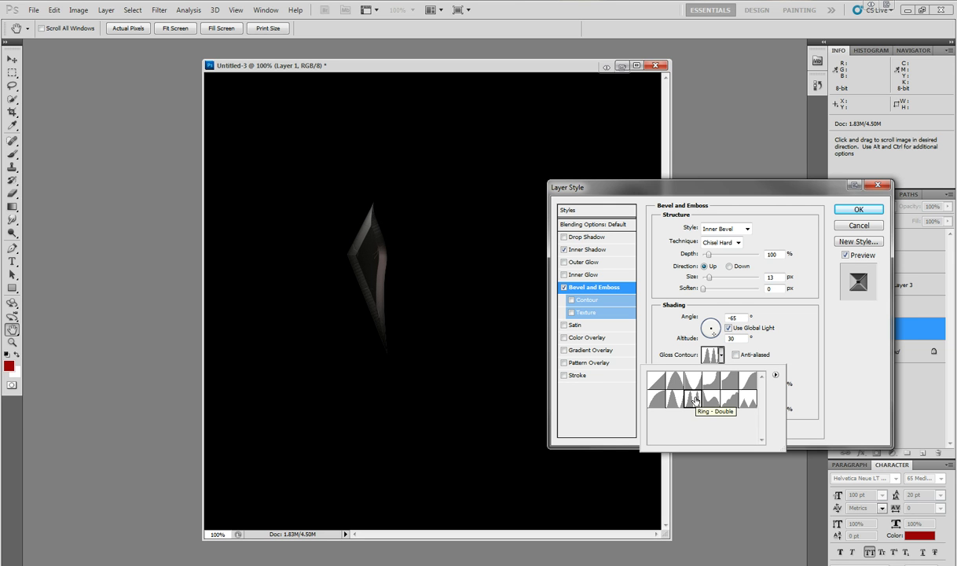
pyautogui.click(674, 405)
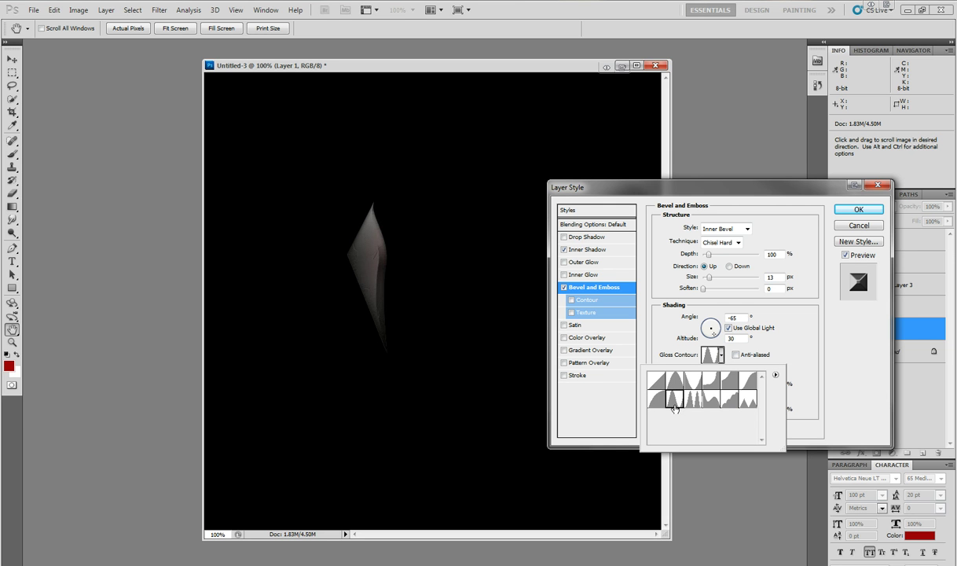
pyautogui.click(690, 380)
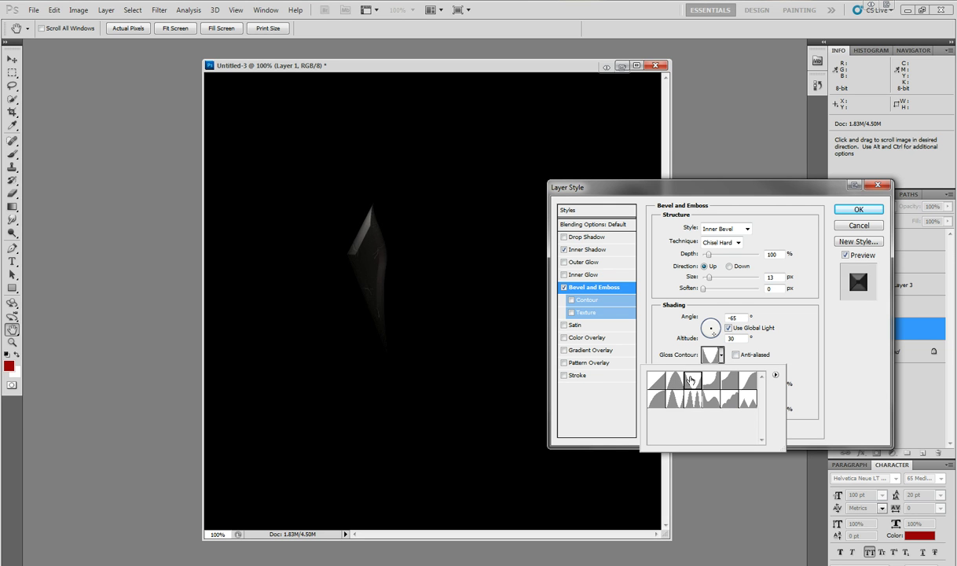
pyautogui.click(731, 401)
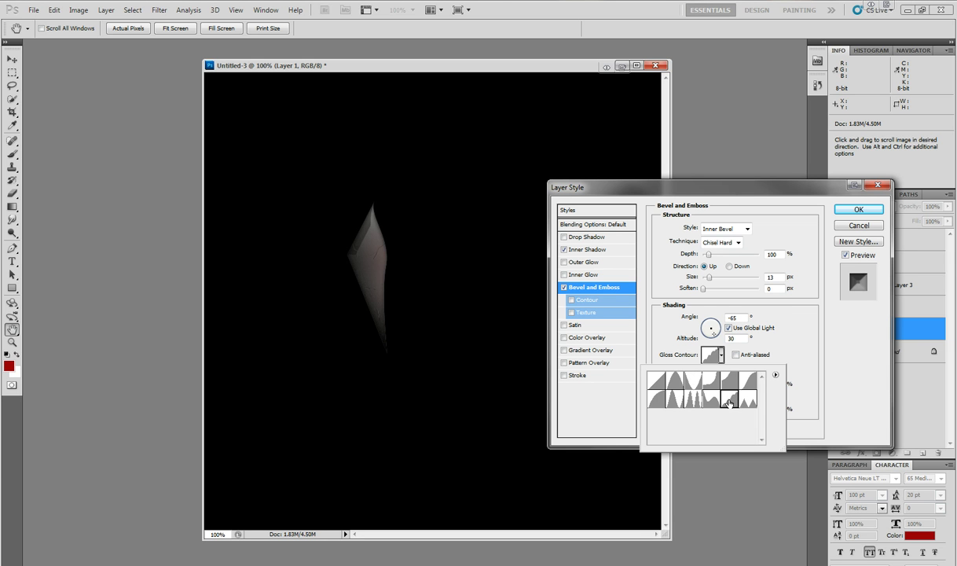
pyautogui.click(691, 400)
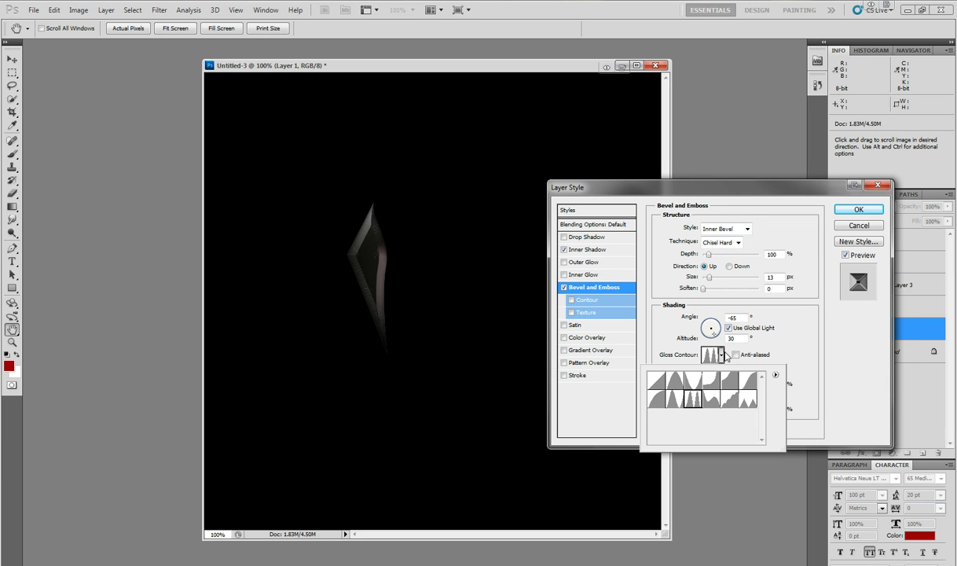
pyautogui.click(696, 325)
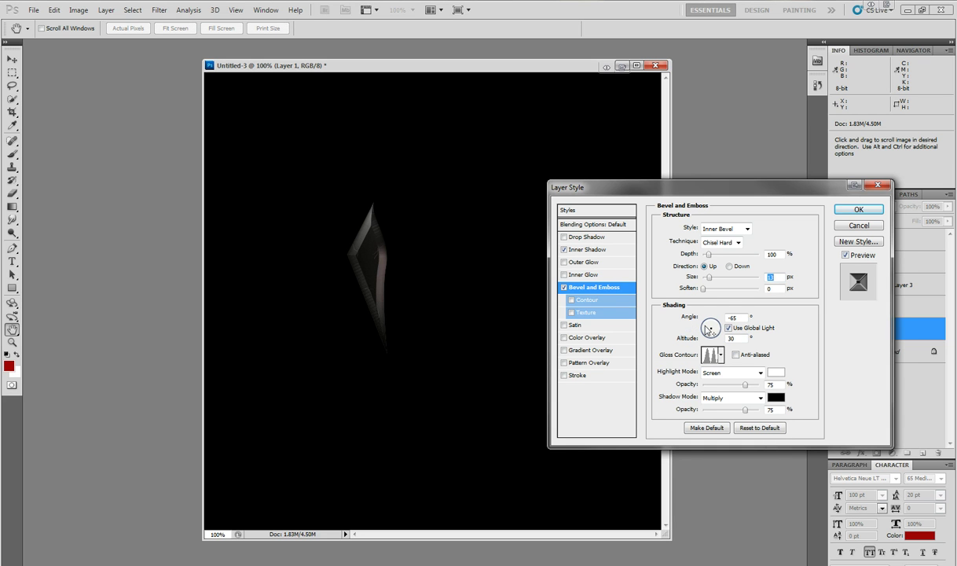
pyautogui.moveTo(709, 328); pyautogui.dragTo(713, 326)
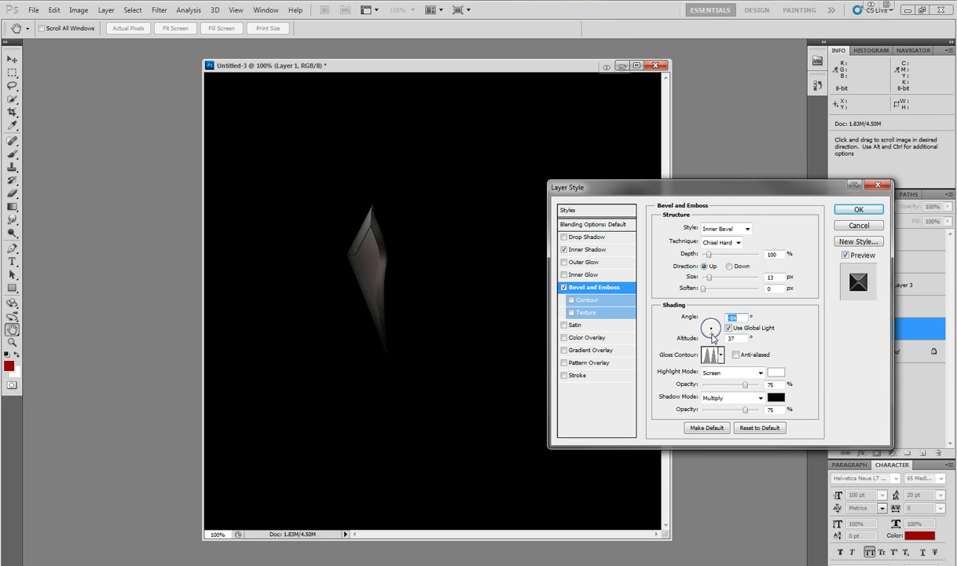